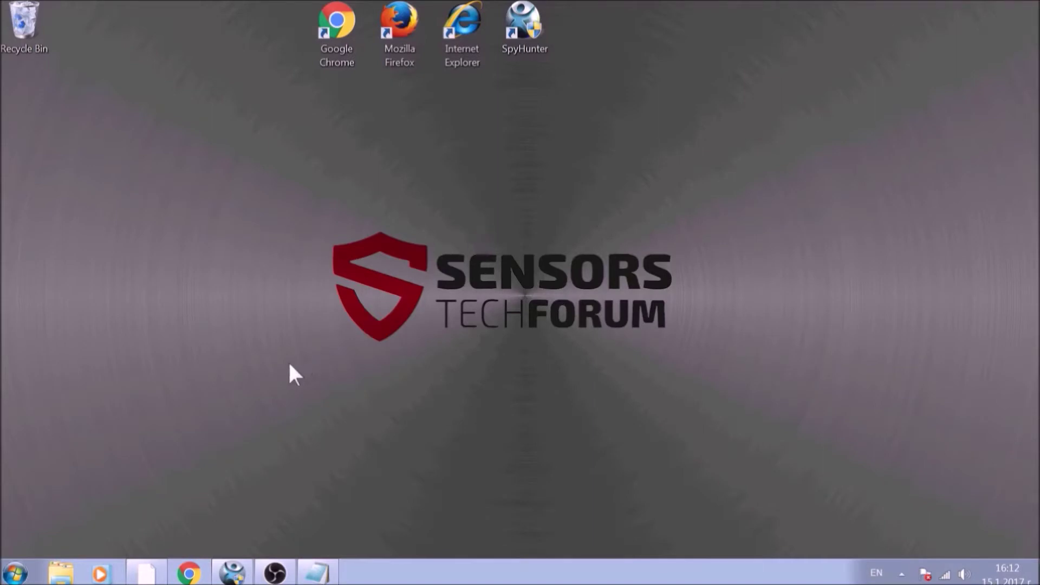
# Step: Bring up the Run dialog and move it to the centre of the screen
pyautogui.press('super+r')
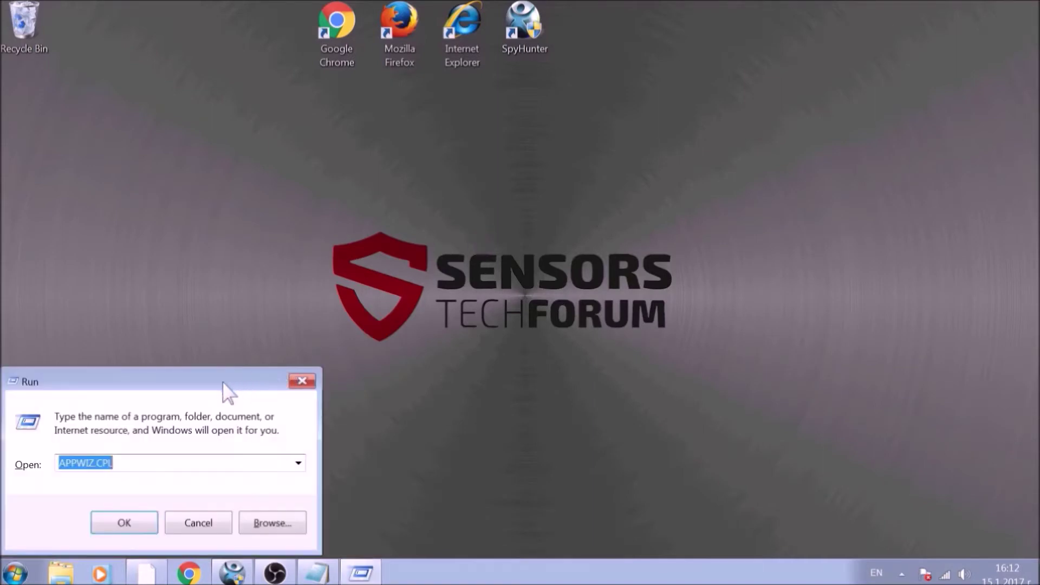
pyautogui.moveTo(224, 384); pyautogui.dragTo(524, 215)
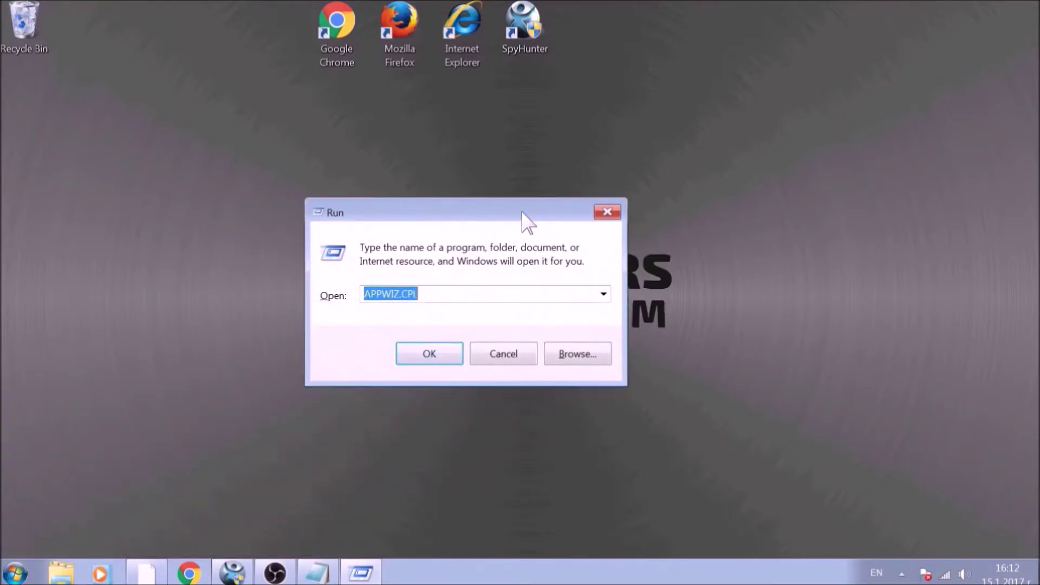
pyautogui.write('APPWIZ')
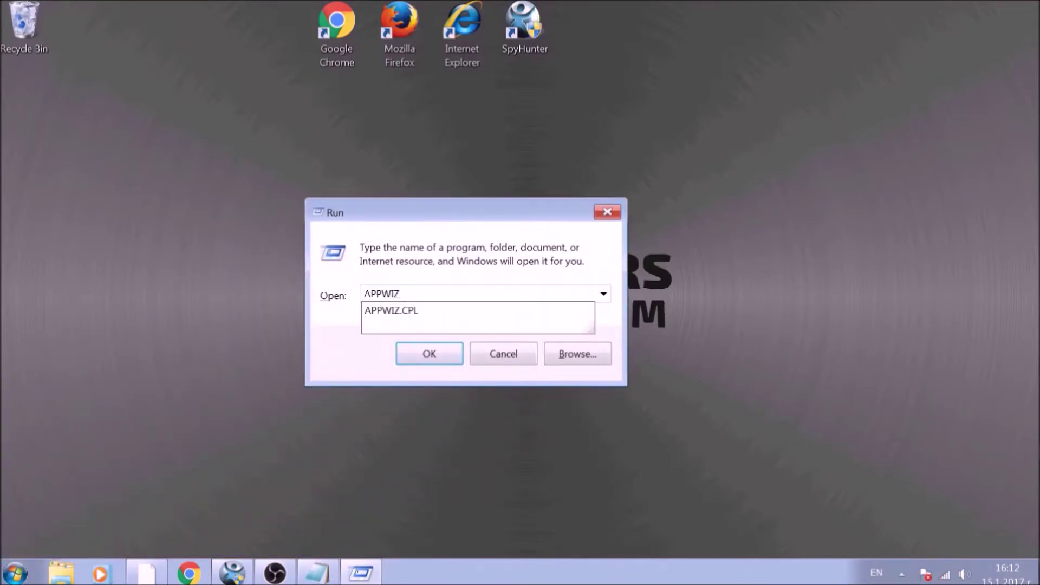
pyautogui.write('.CPL')
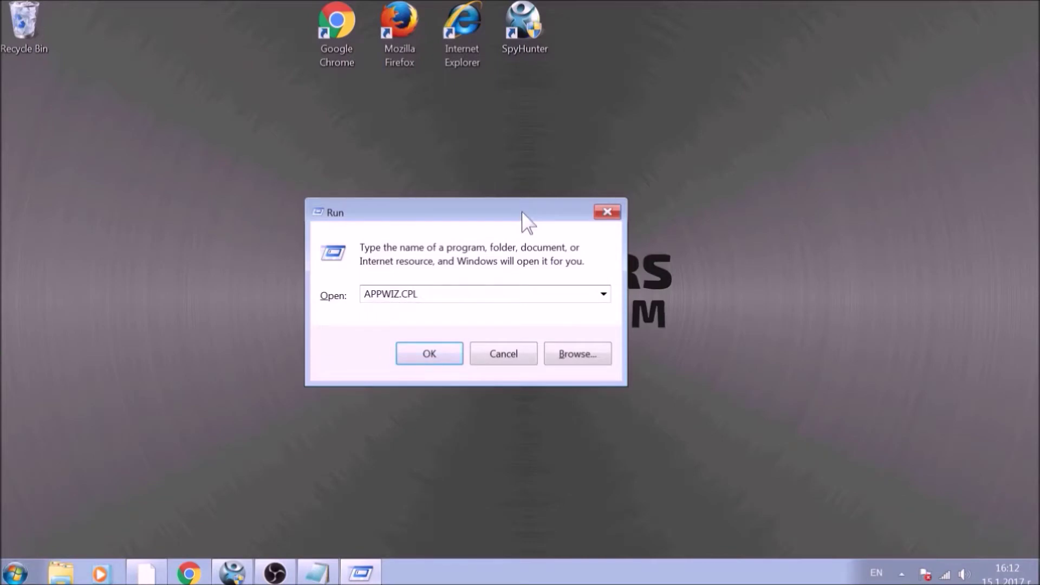
# Step: Launch Programs and Features, uninstall SUSPICIOUS PROGRAM, confirm removal and close the list
pyautogui.click(425, 353)
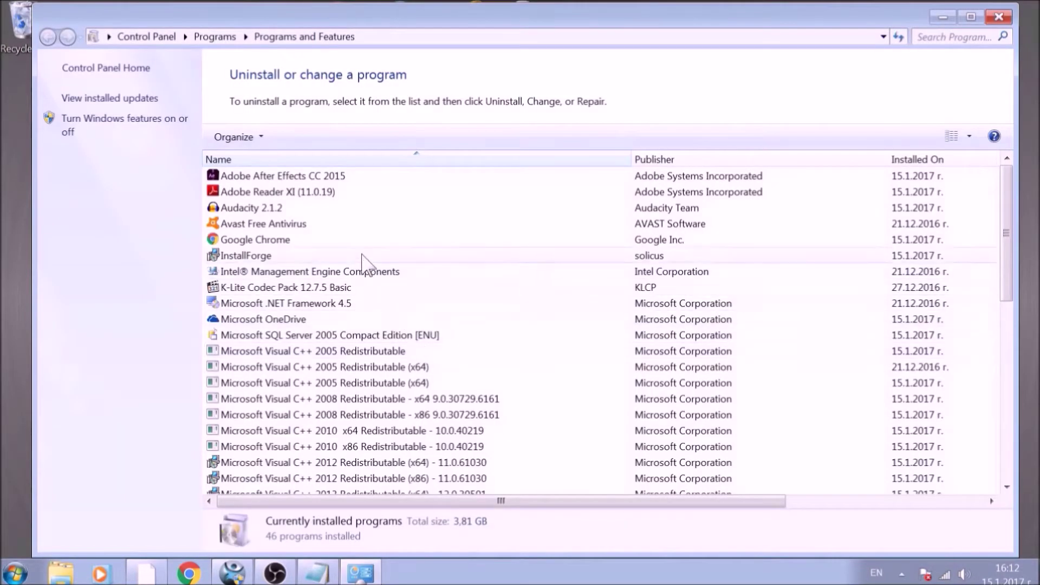
pyautogui.scroll(-1, 363, 233)
pyautogui.scroll(-3, 366, 268)
pyautogui.scroll(-4, 366, 302)
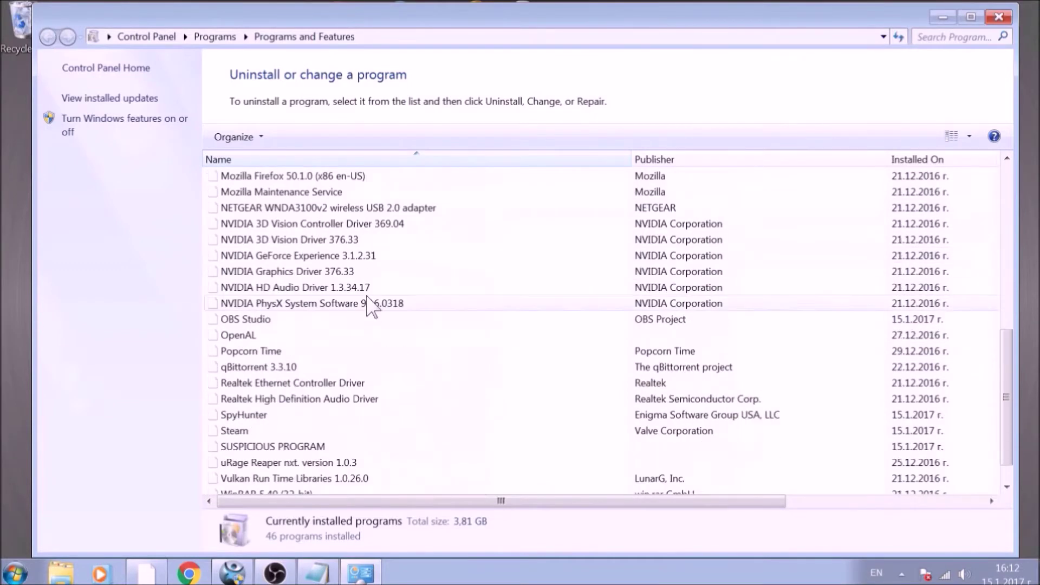
pyautogui.scroll(-1, 368, 308)
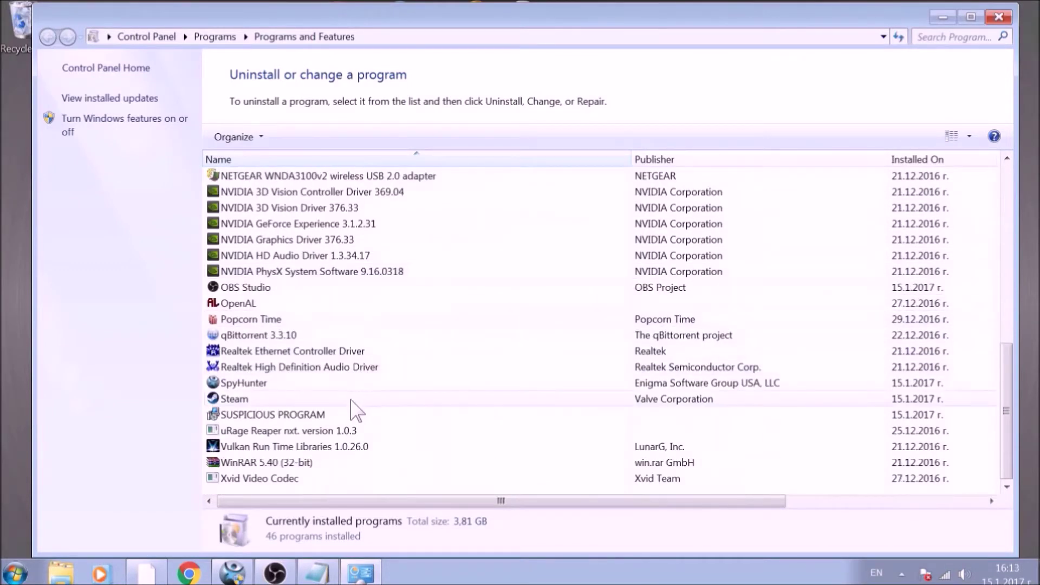
pyautogui.click(351, 415)
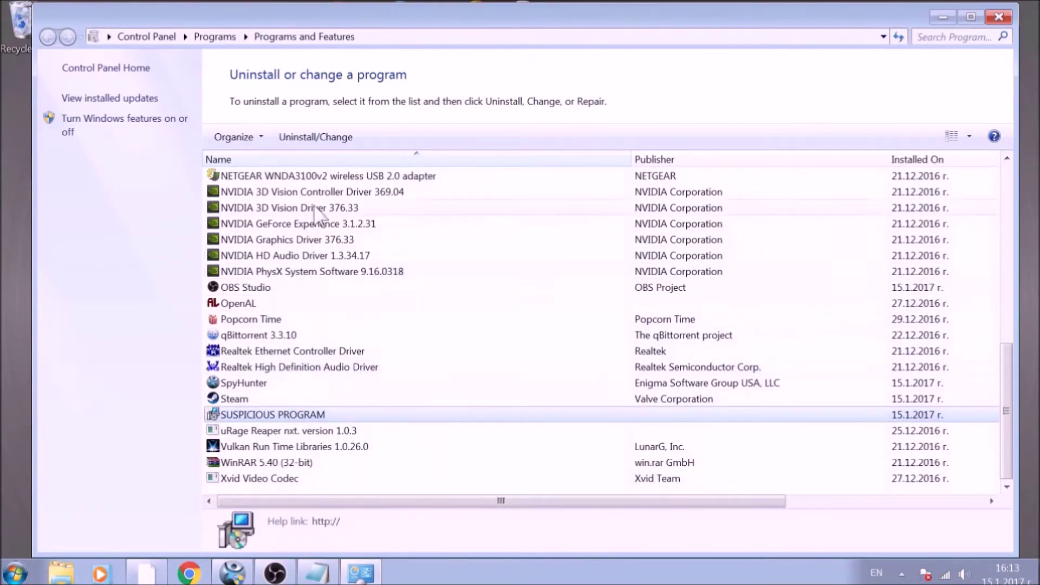
pyautogui.click(319, 139)
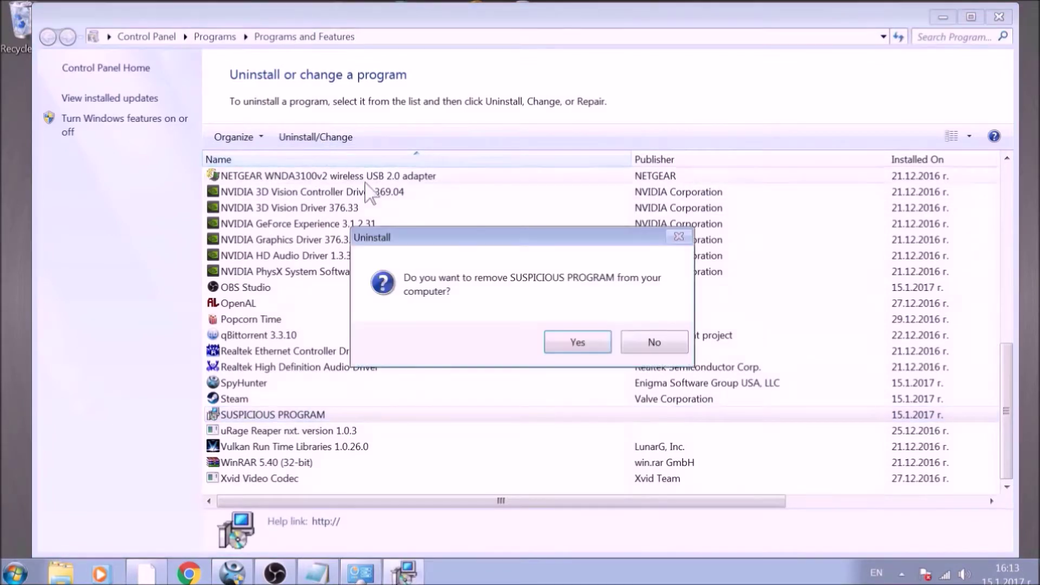
pyautogui.click(578, 342)
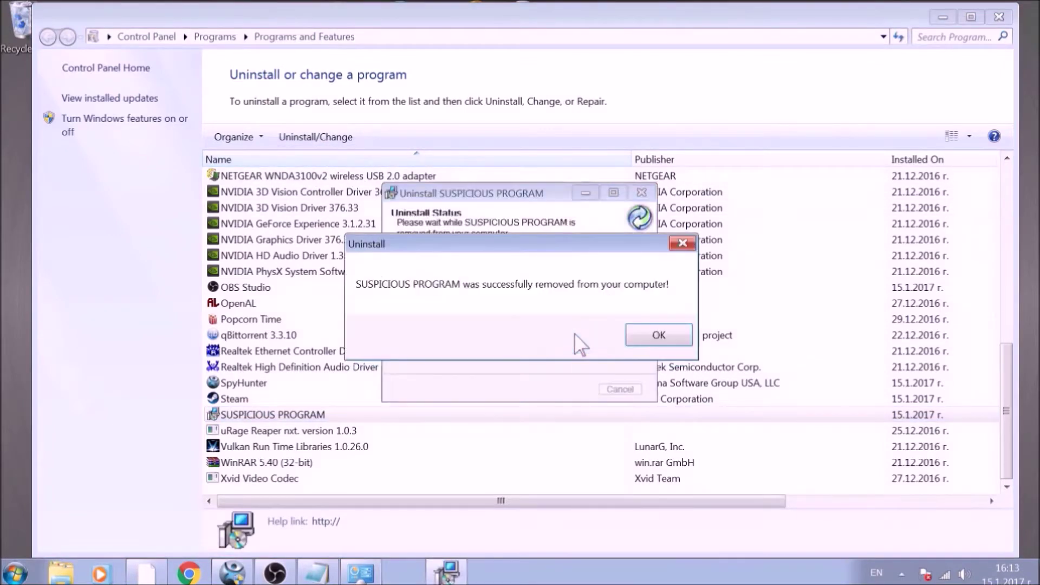
pyautogui.click(648, 334)
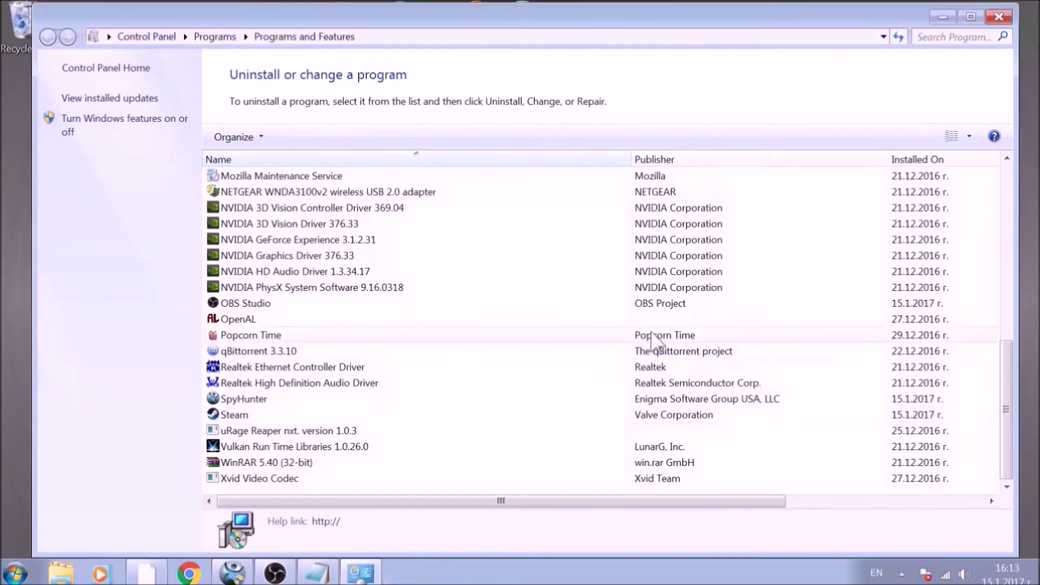
pyautogui.click(1004, 17)
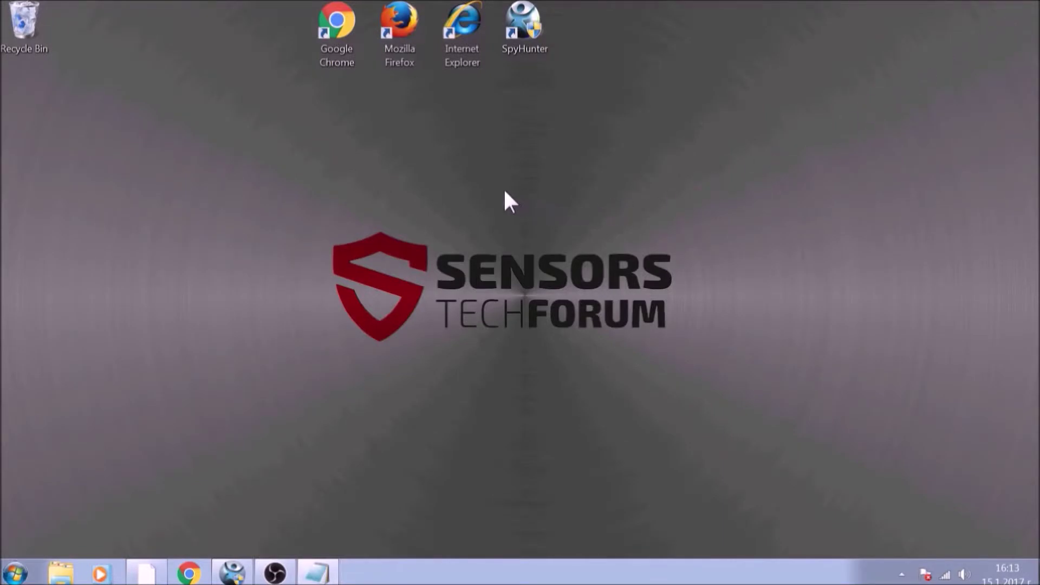
# Step: Launch Google Chrome and load chrome://net-internals/#dns from the address bar
pyautogui.doubleClick(350, 37)
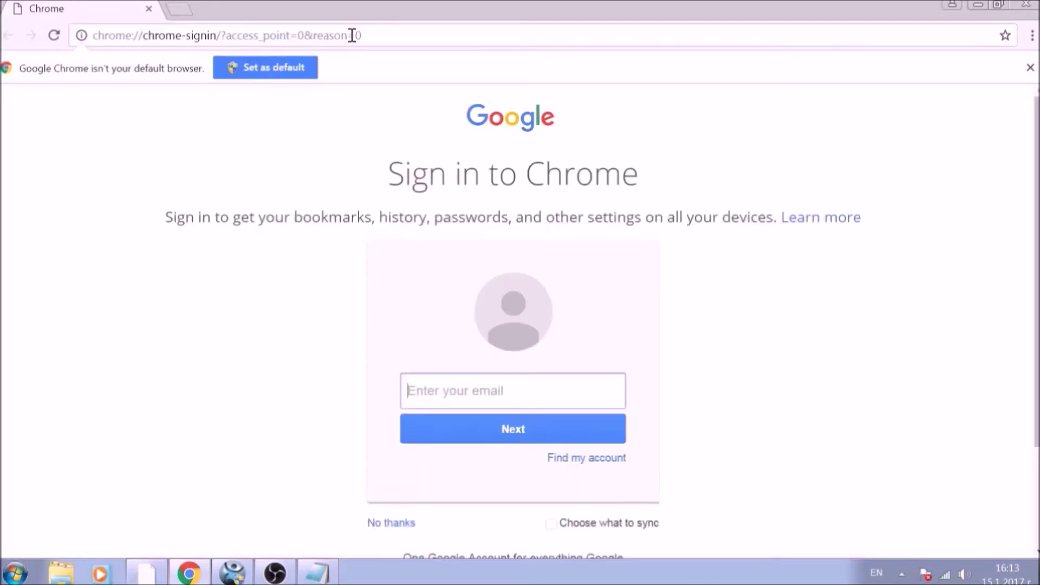
pyautogui.click(366, 35)
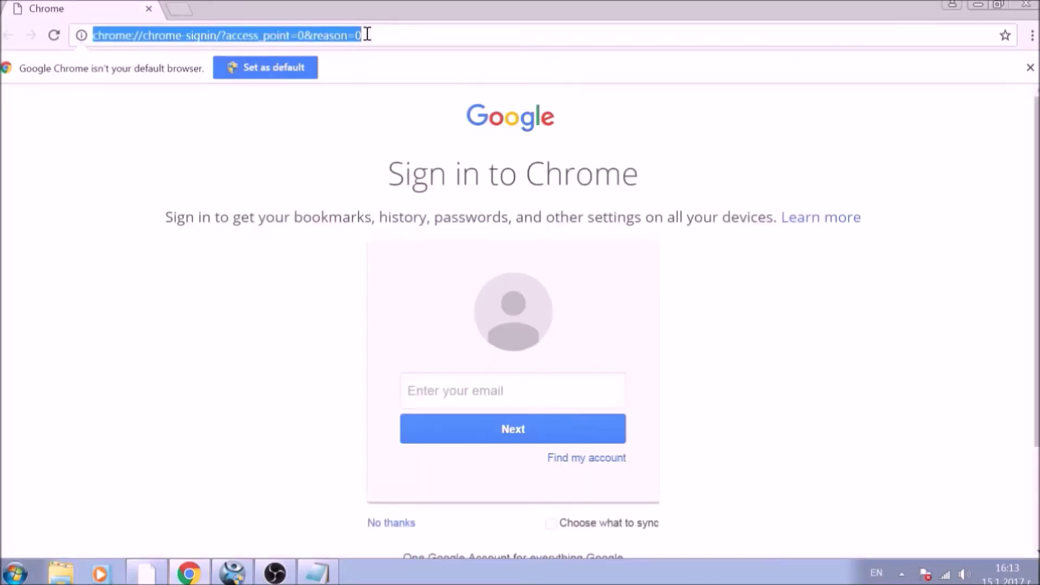
pyautogui.write('CHROME')
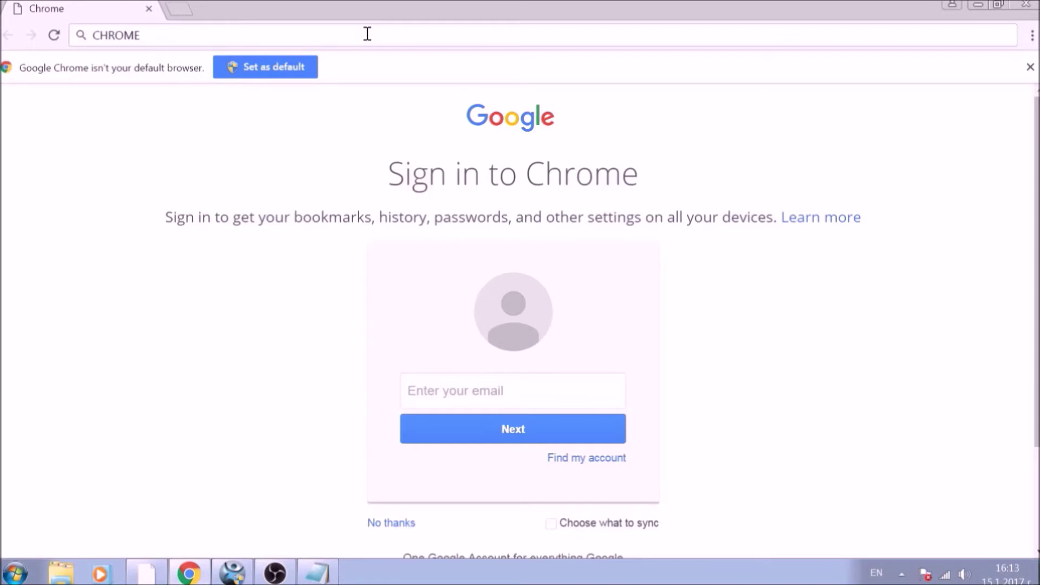
pyautogui.write('://NE')
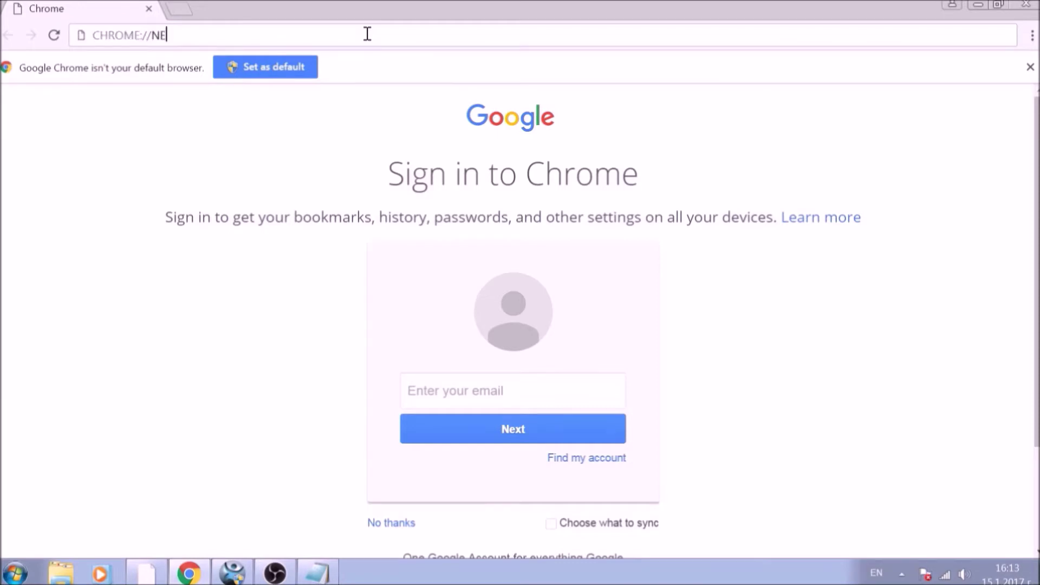
pyautogui.write('T-INTE')
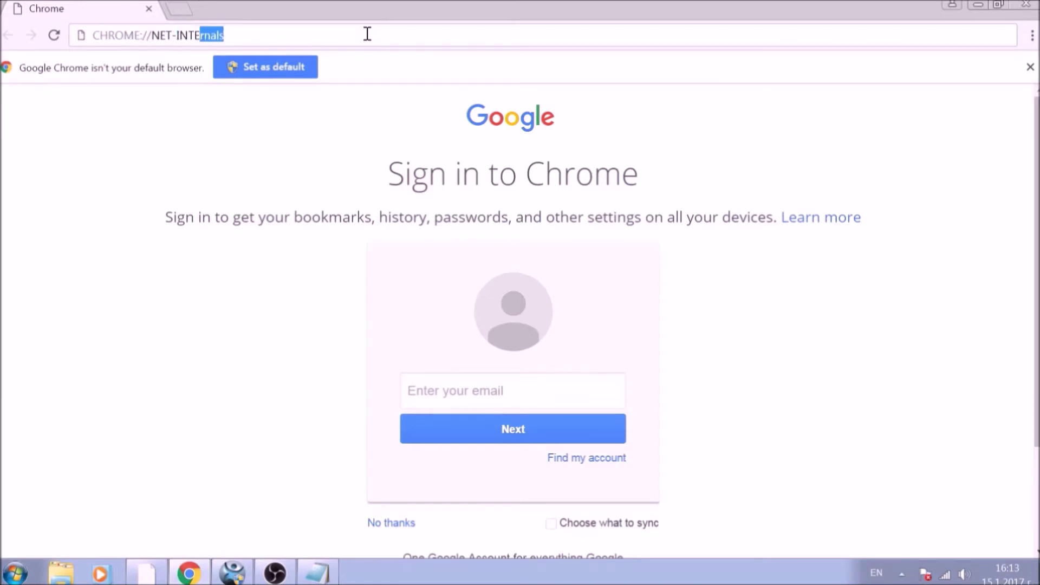
pyautogui.write('RNA')
pyautogui.write('LS/#')
pyautogui.write('DNS')
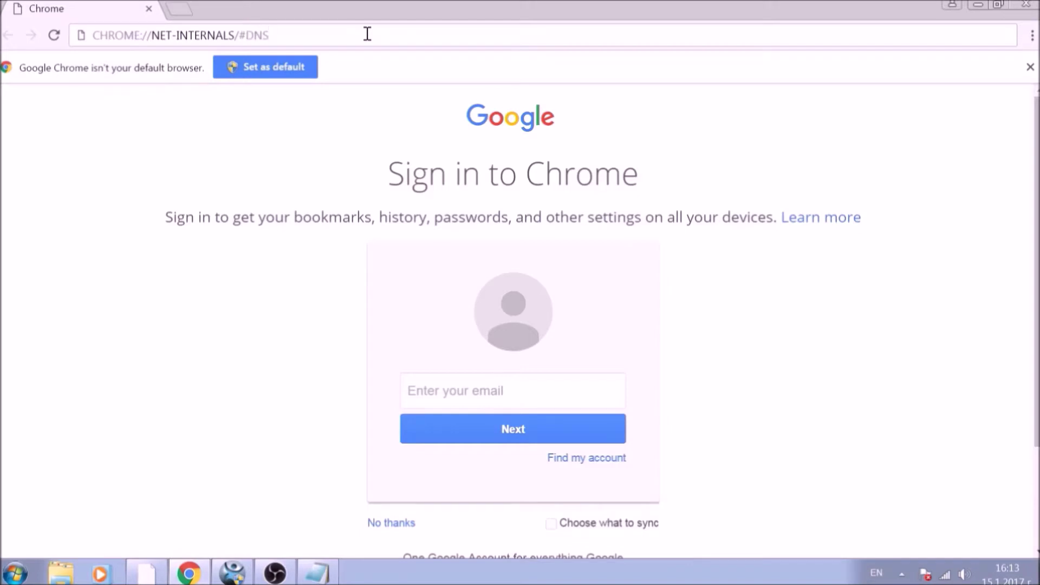
pyautogui.press('Return')
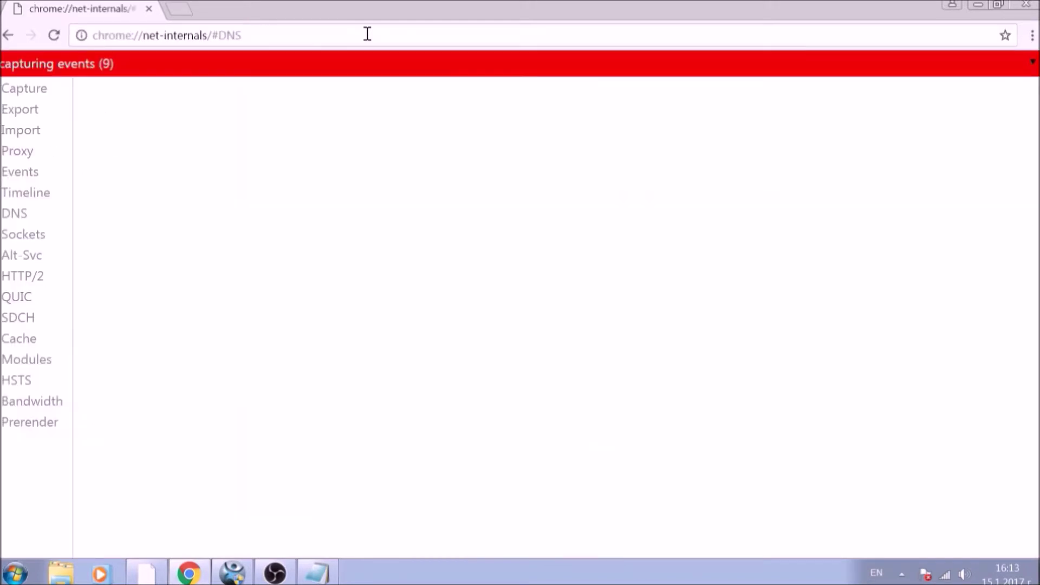
# Step: Clear Chrome's host resolver cache in the DNS section, then view the HTTP cache statistics
pyautogui.click(20, 219)
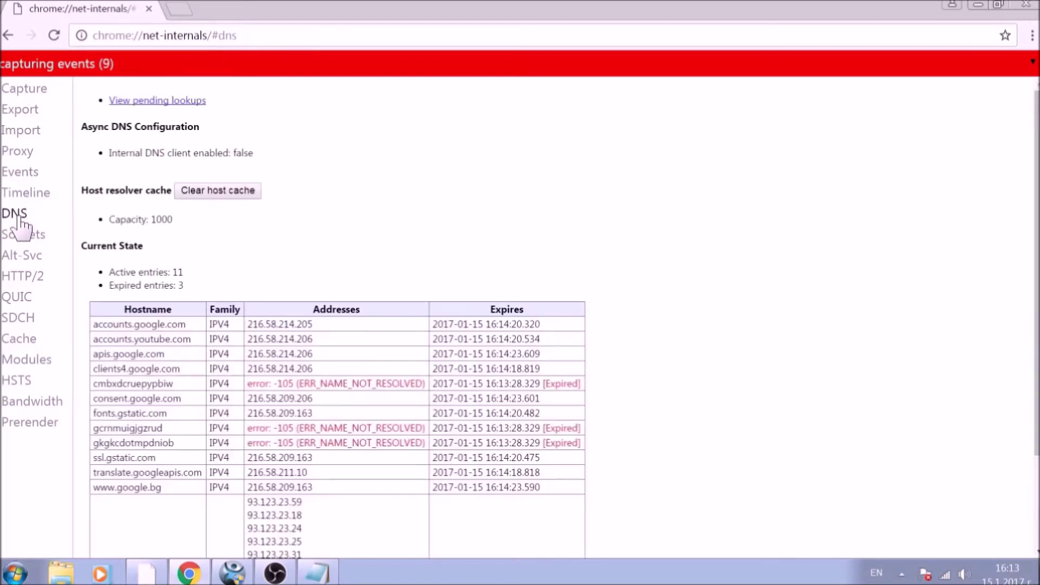
pyautogui.click(222, 203)
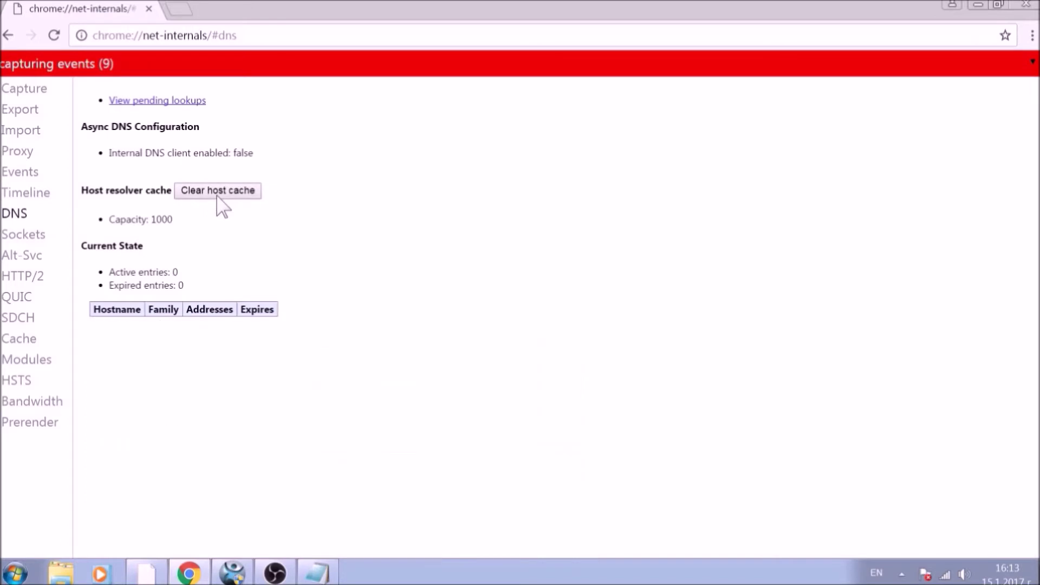
pyautogui.click(44, 344)
pyautogui.scroll(-4, 112, 312)
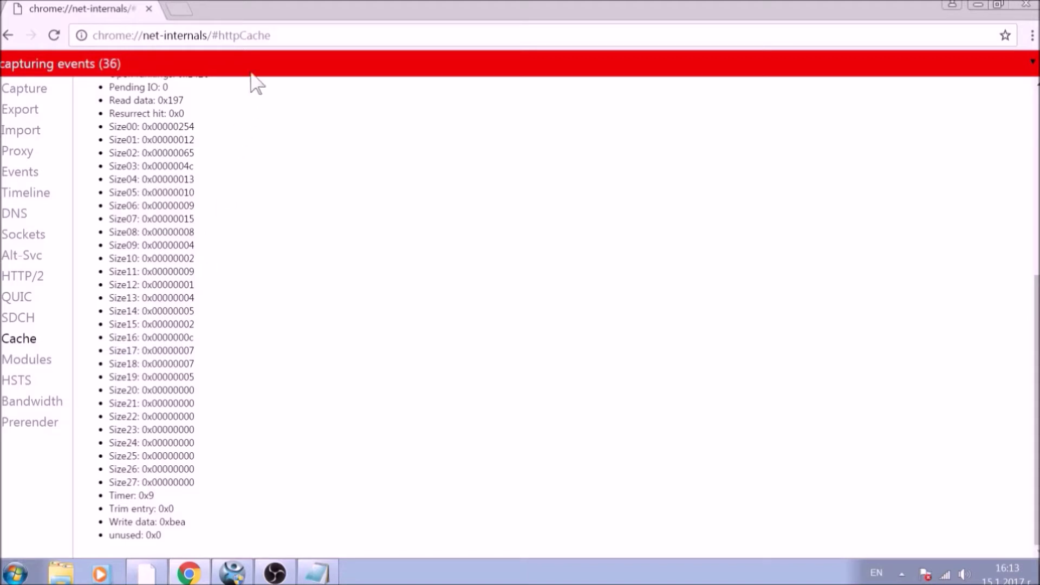
# Step: Load chrome://settings/clearBrowserData to reach the Clear browsing data dialog
pyautogui.click(267, 35)
pyautogui.write('CH')
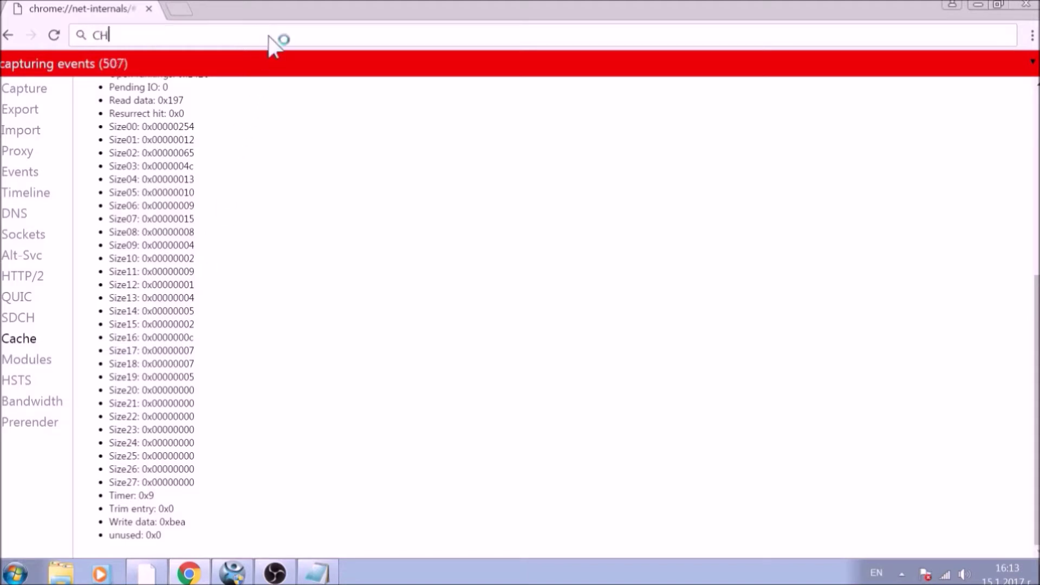
pyautogui.write('ROME:')
pyautogui.write('//')
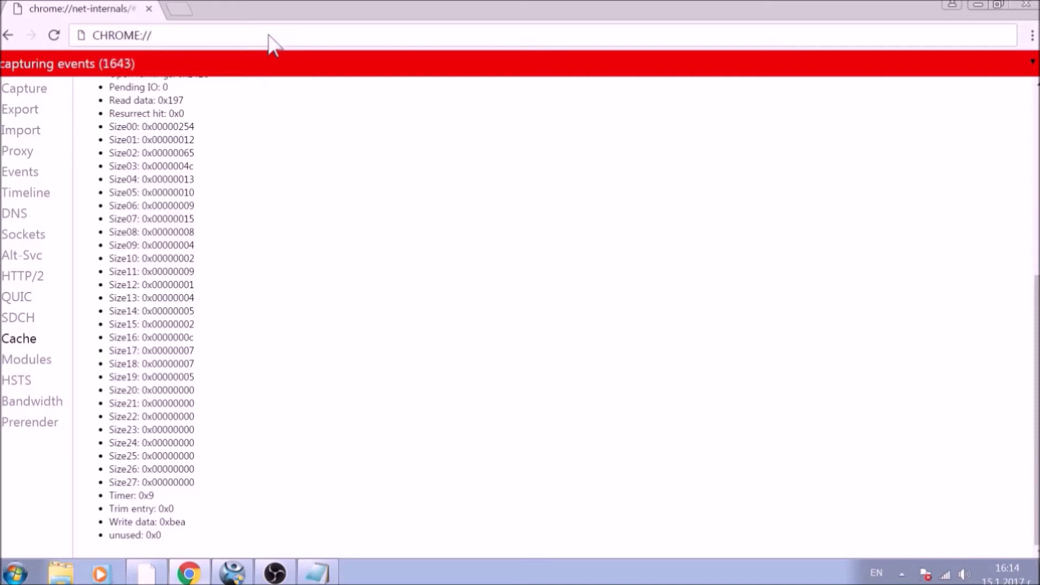
pyautogui.write('SETTI')
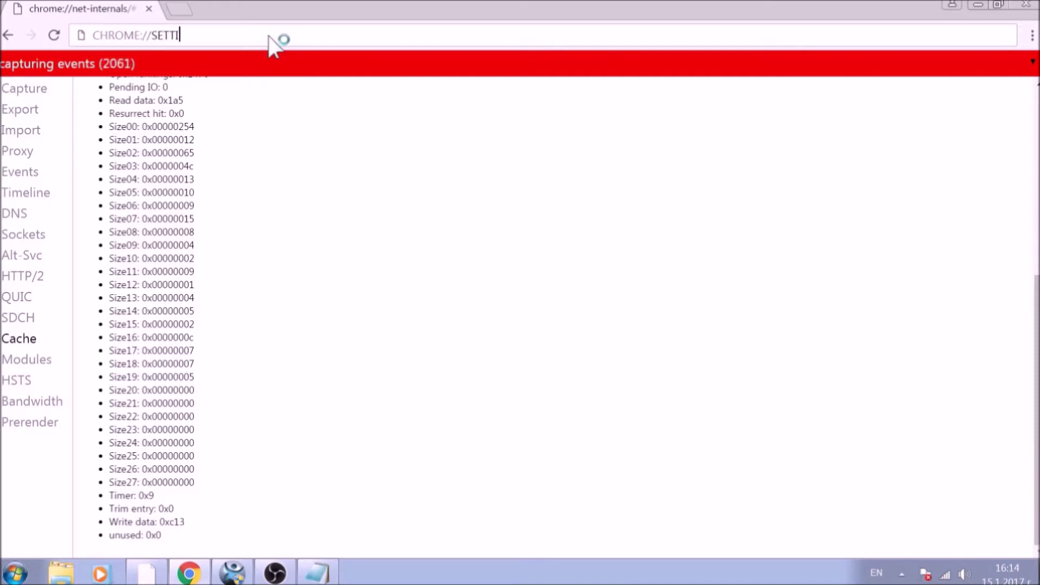
pyautogui.write('NGS/')
pyautogui.write('CLE')
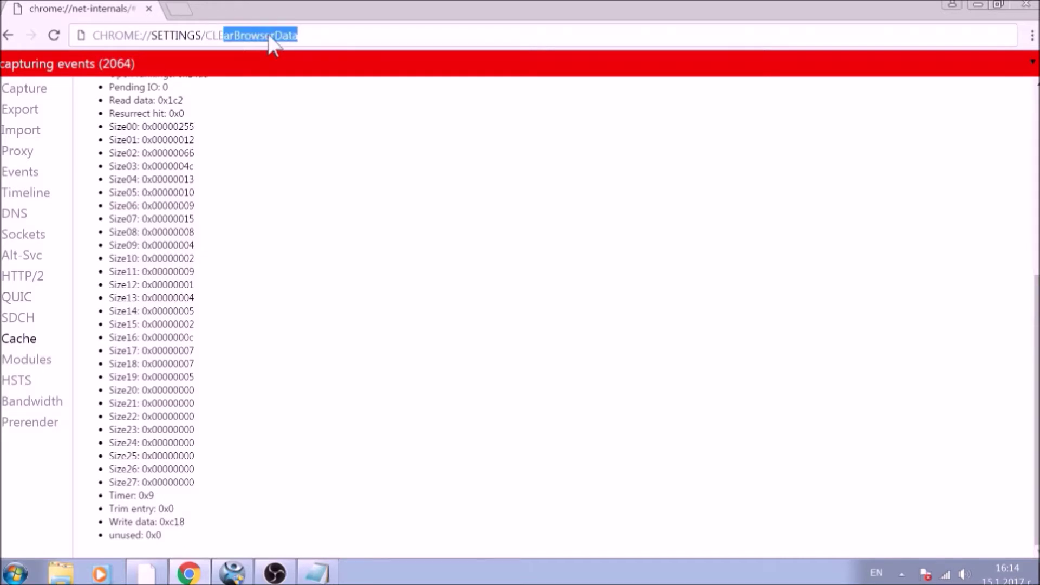
pyautogui.write('ARB')
pyautogui.write('R')
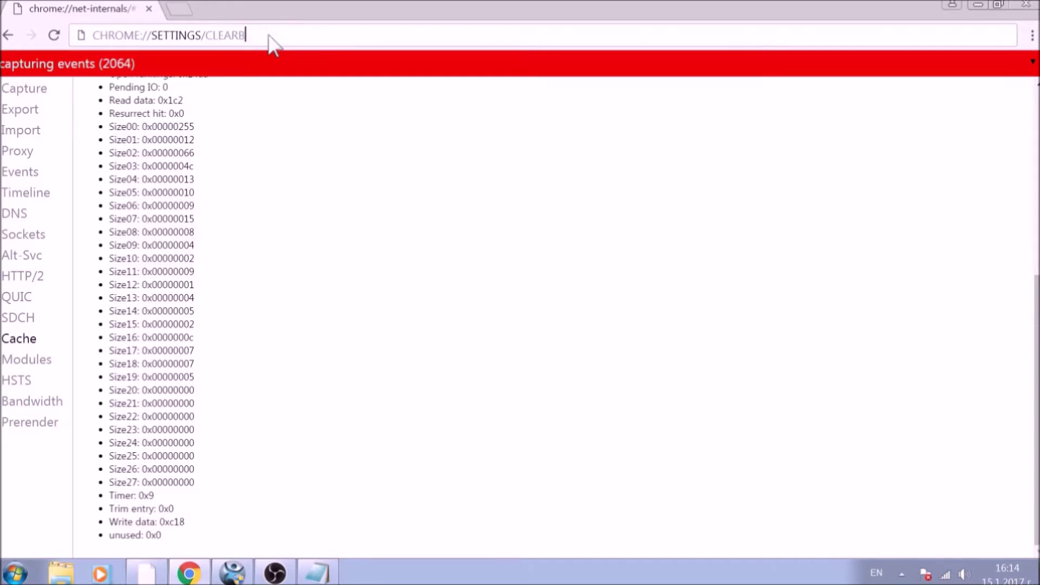
pyautogui.write('OWSERDATA')
pyautogui.press('Return')
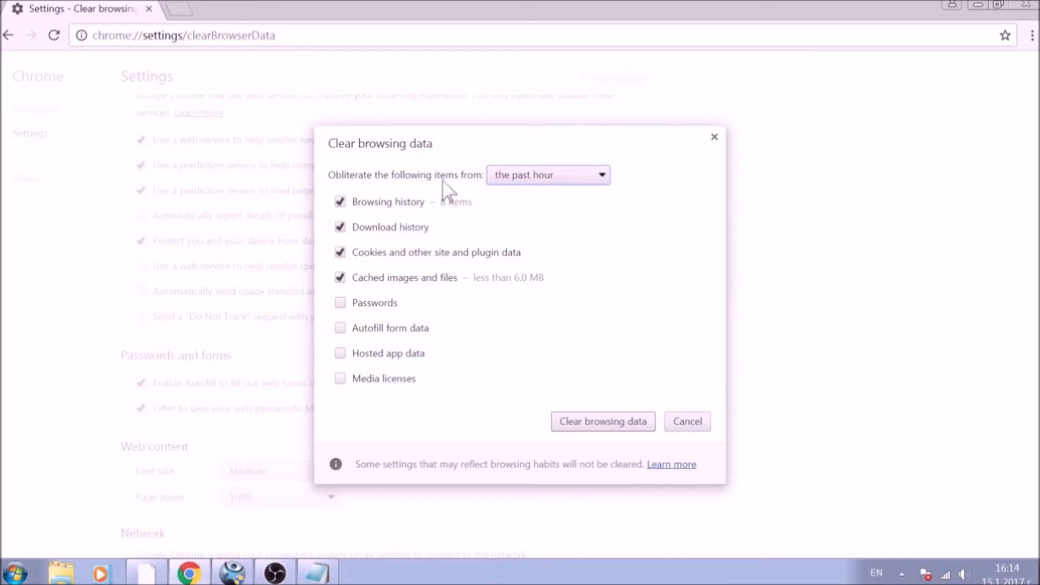
# Step: Clear all data types from the beginning of time, including passwords, autofill, hosted app data and media licenses
pyautogui.click(597, 179)
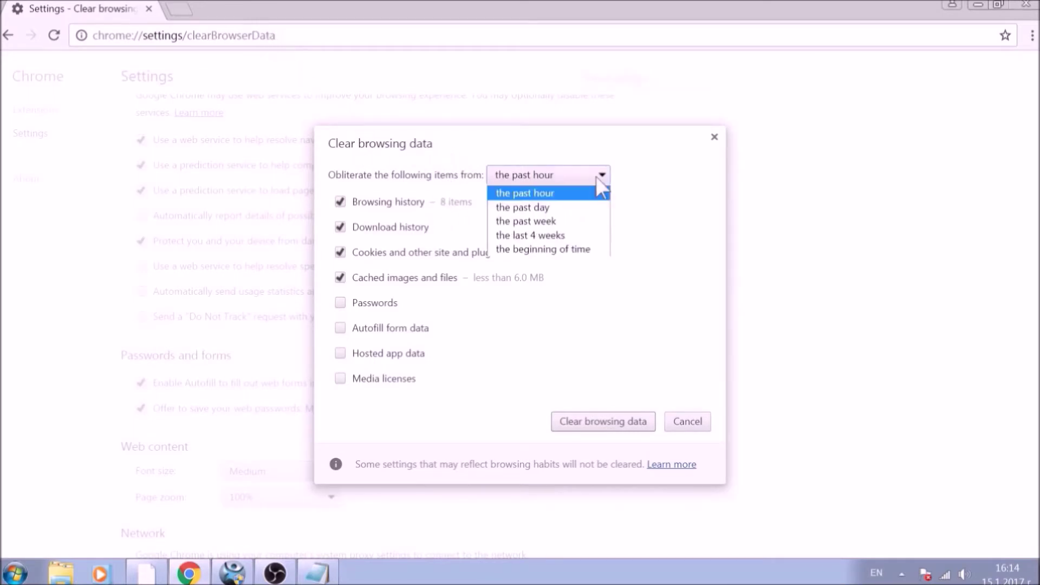
pyautogui.click(578, 245)
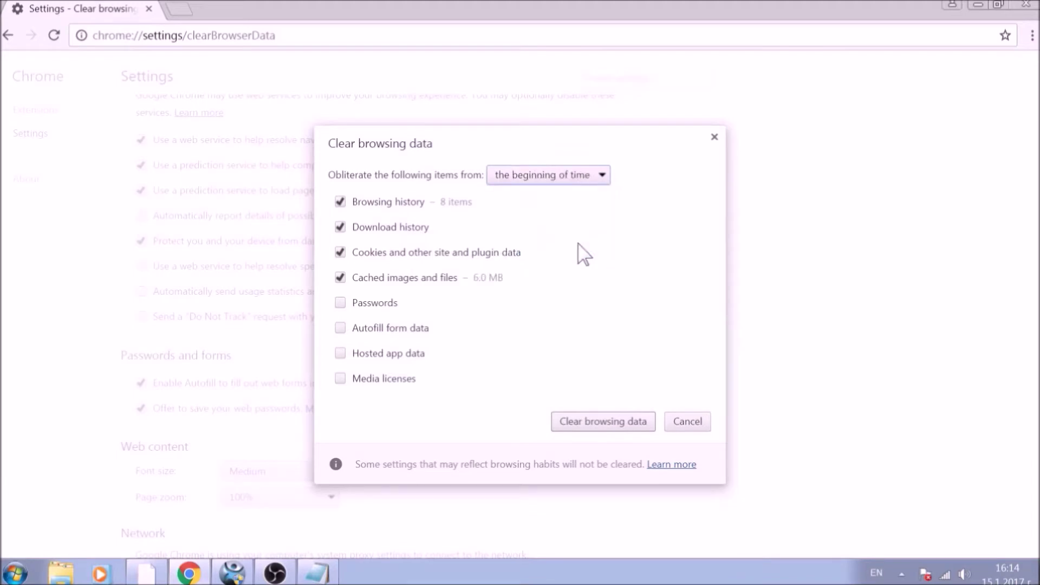
pyautogui.click(391, 303)
pyautogui.click(394, 329)
pyautogui.click(392, 354)
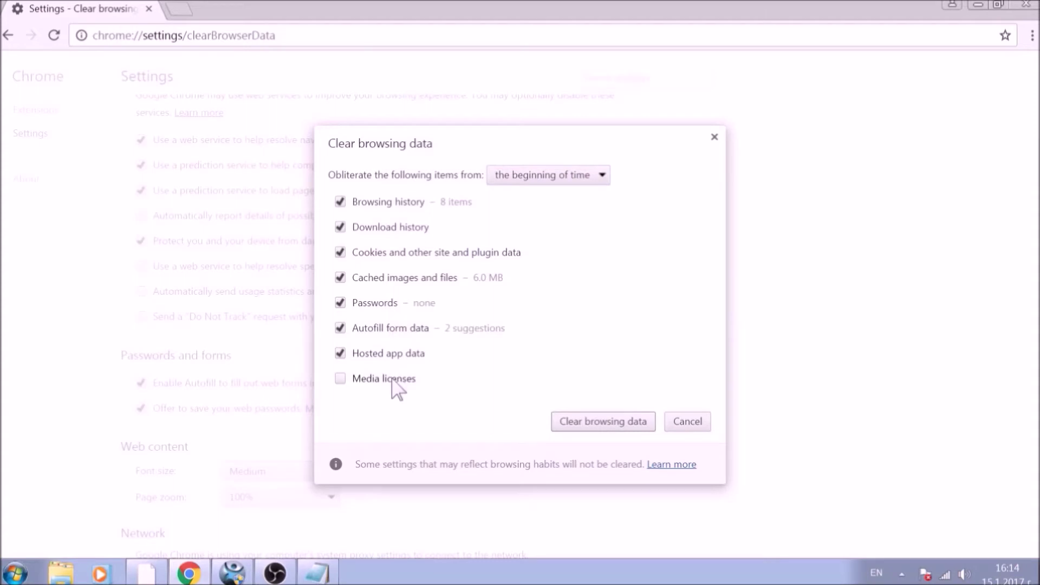
pyautogui.click(396, 381)
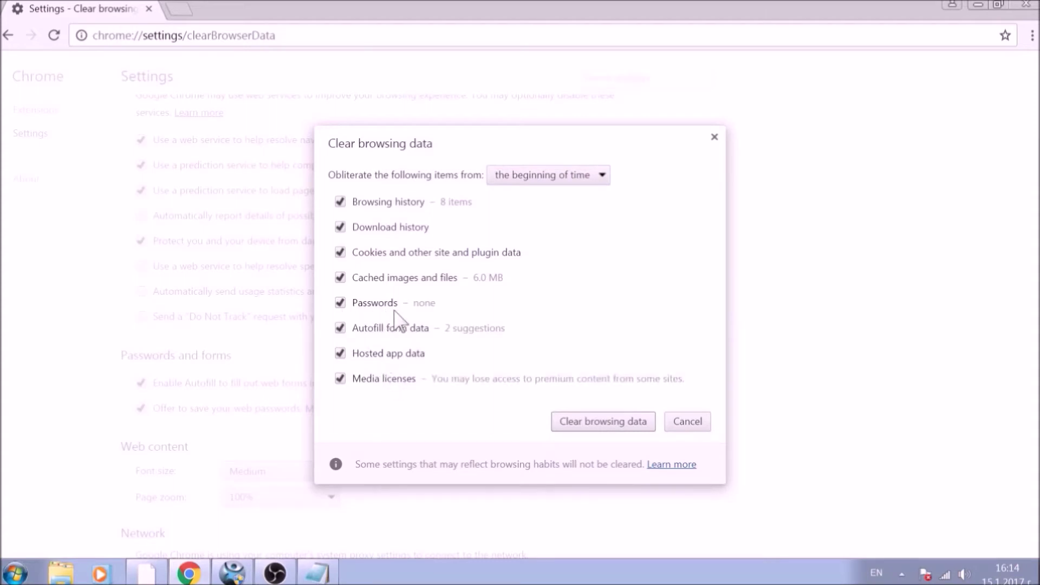
pyautogui.click(607, 423)
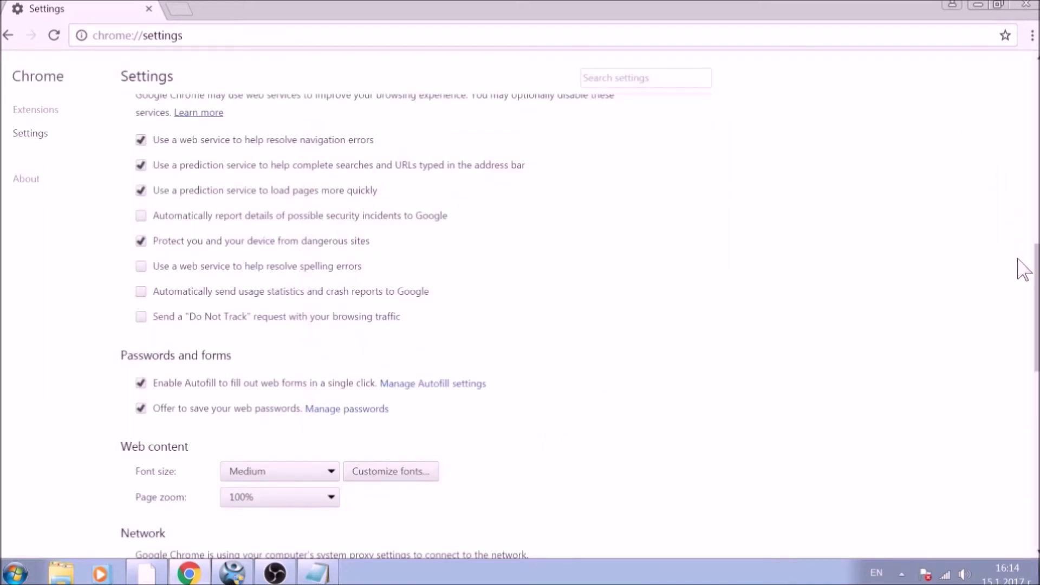
pyautogui.moveTo(1036, 316); pyautogui.dragTo(1025, 497)
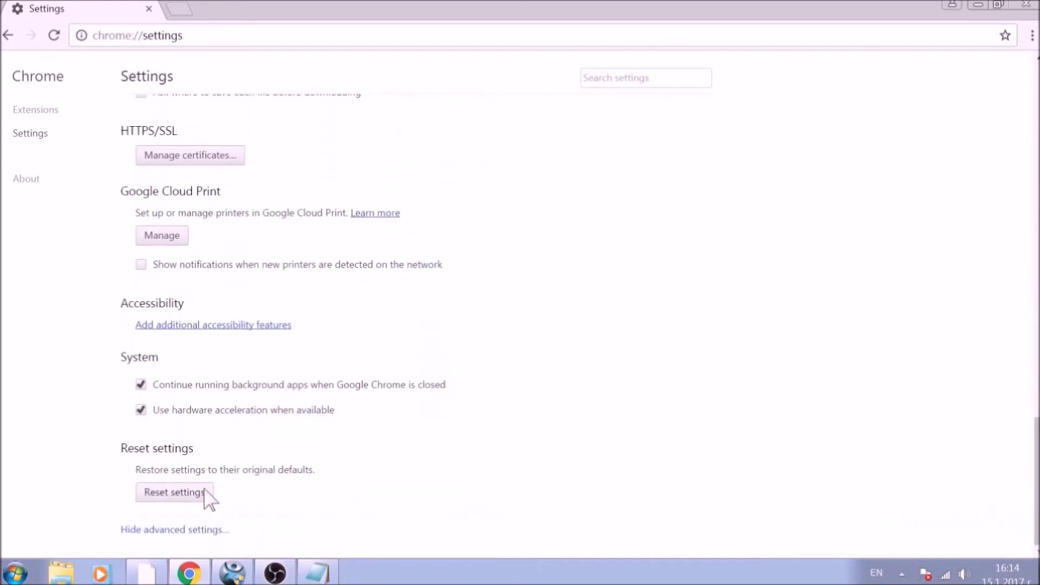
# Step: Reset Chrome's settings to their original defaults and confirm
pyautogui.click(172, 495)
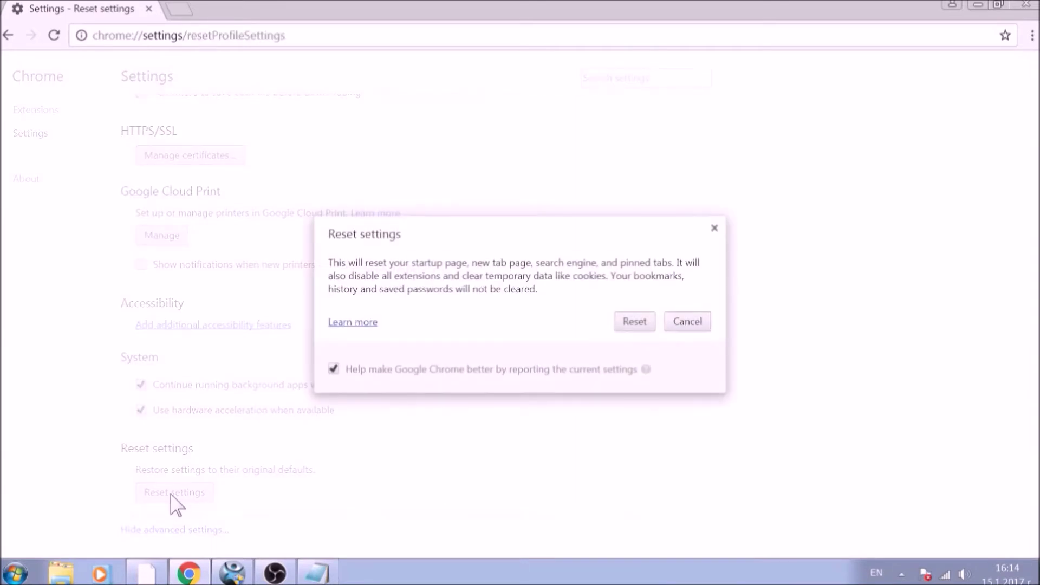
pyautogui.click(636, 322)
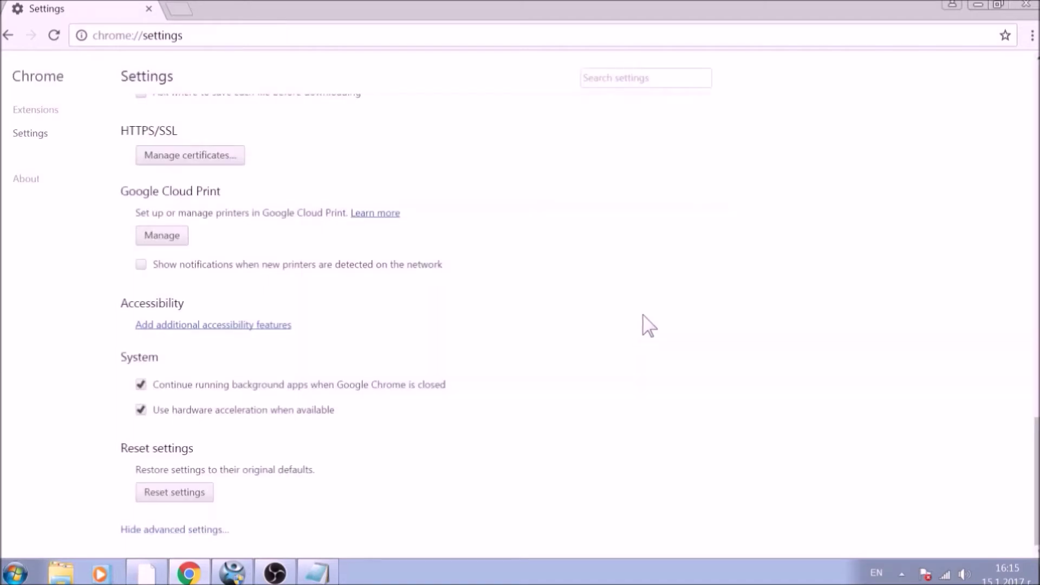
# Step: Close Chrome, launch Firefox and restore its home page to the default in Options
pyautogui.click(1025, 7)
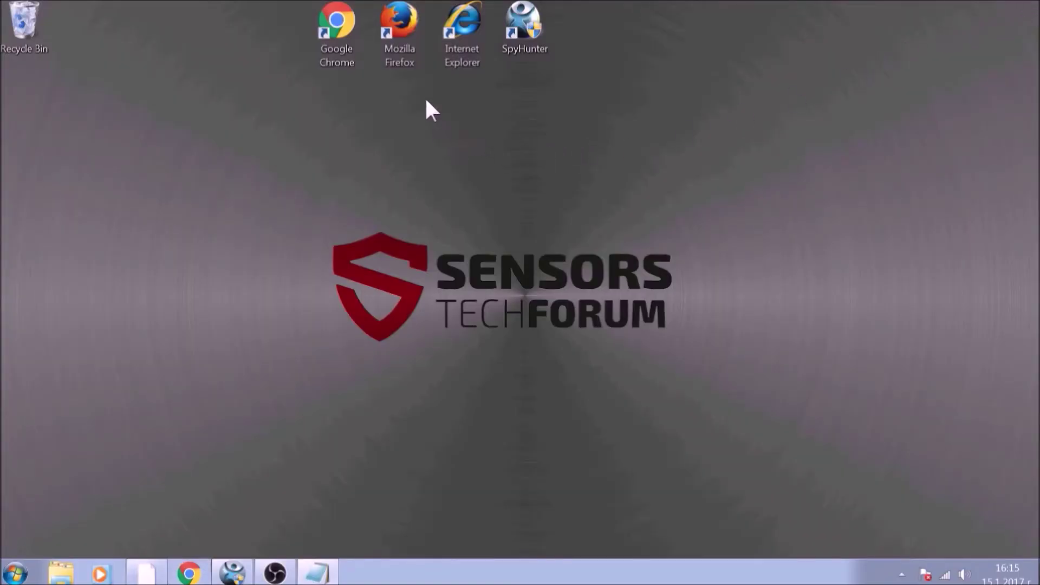
pyautogui.doubleClick(405, 59)
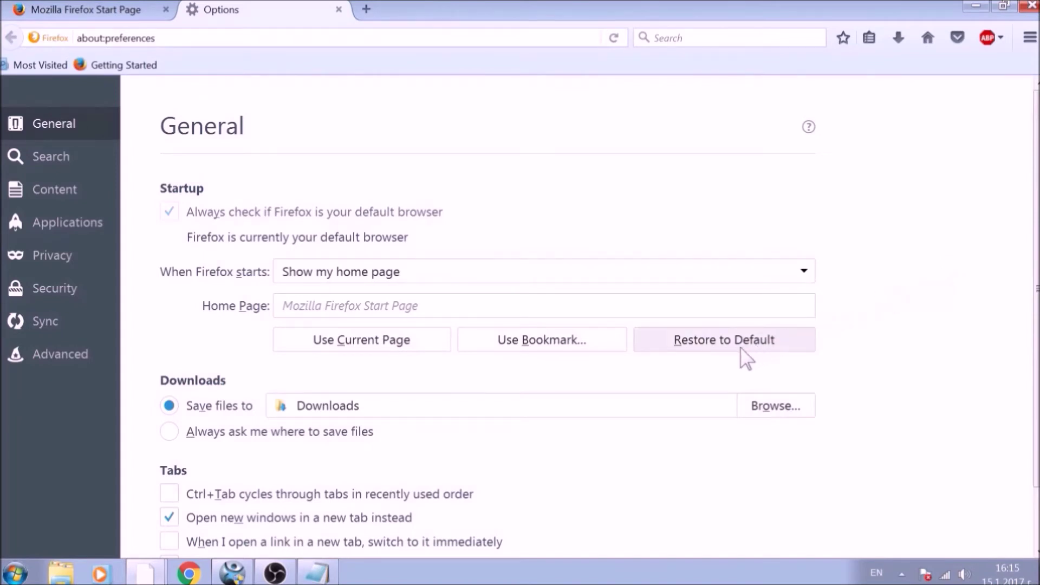
pyautogui.click(745, 358)
# Step: Load about:support and refresh Firefox to its default settings, confirming the refresh
pyautogui.click(338, 41)
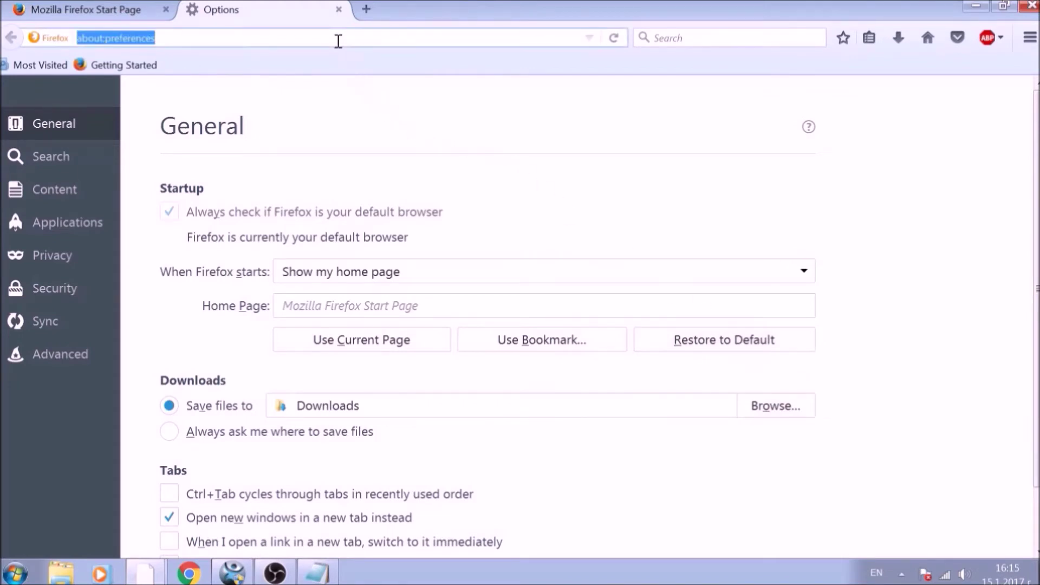
pyautogui.write('ABO')
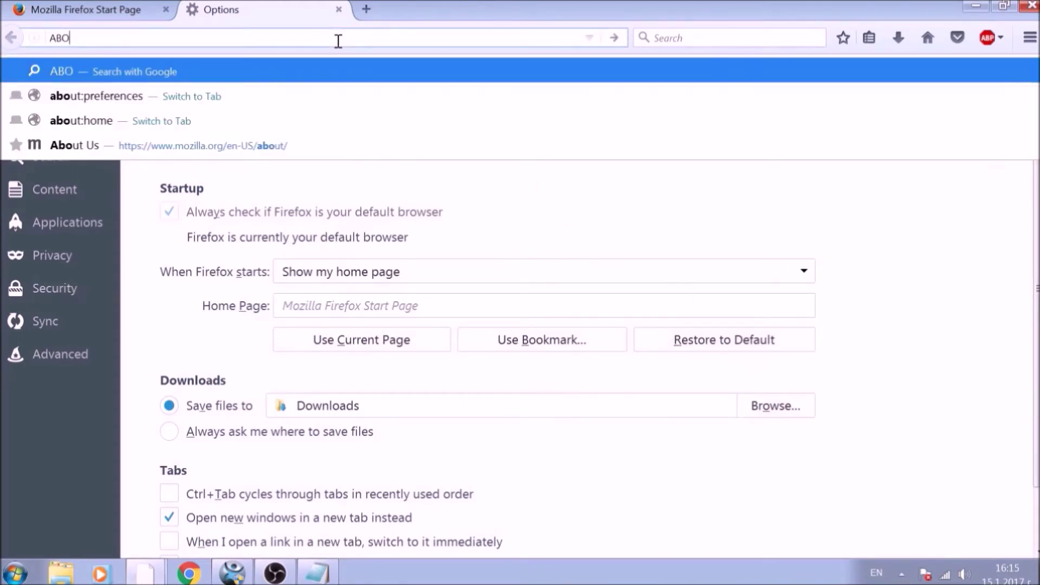
pyautogui.write('UT:')
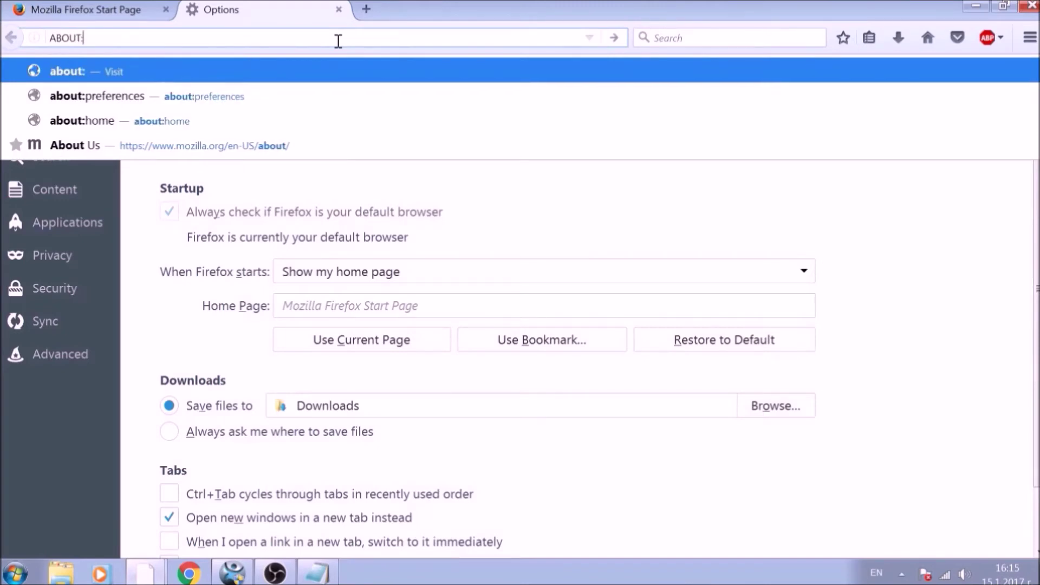
pyautogui.write('SUPPORT')
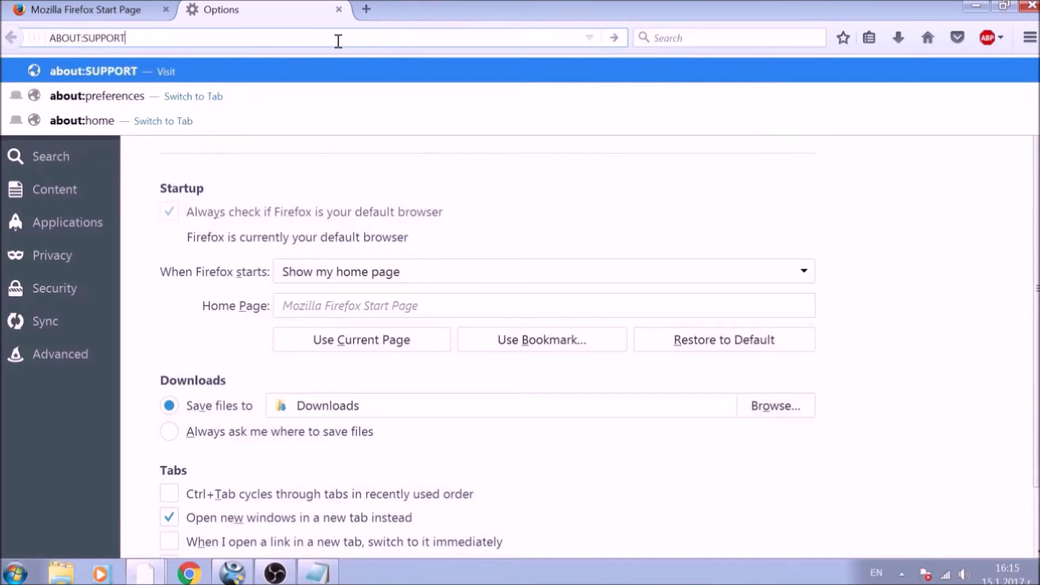
pyautogui.press('Return')
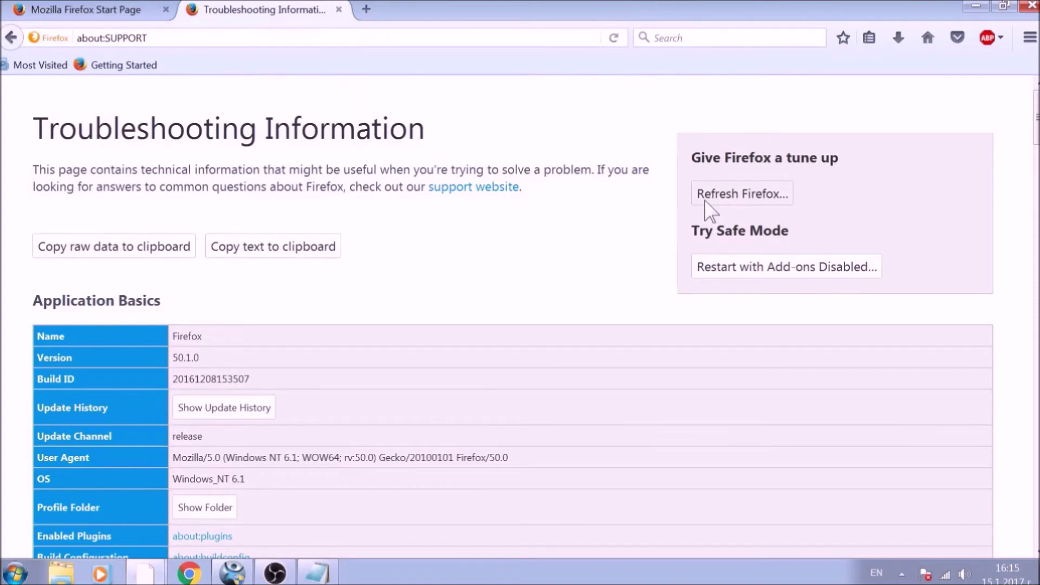
pyautogui.click(705, 204)
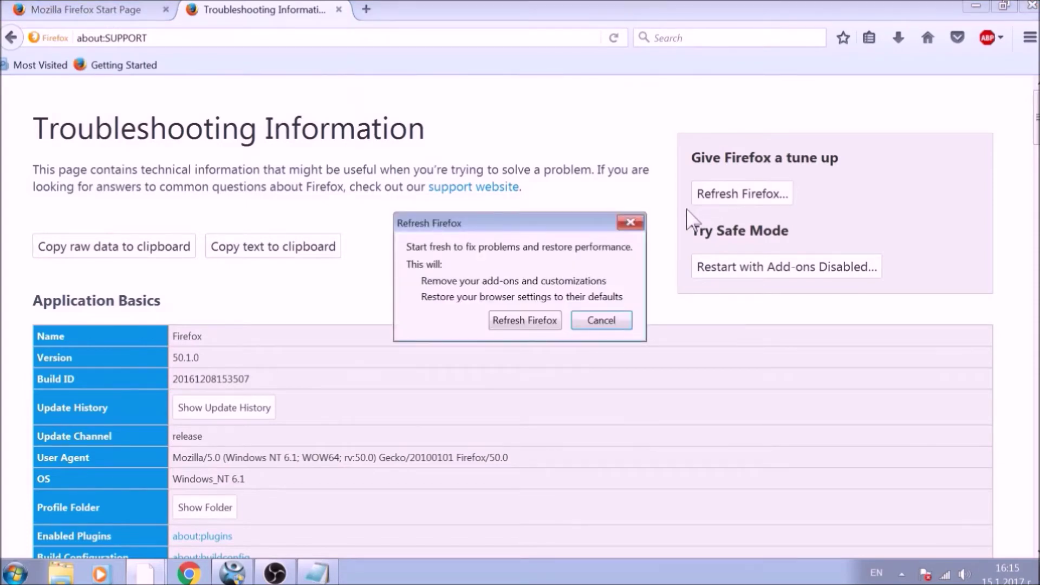
pyautogui.click(550, 327)
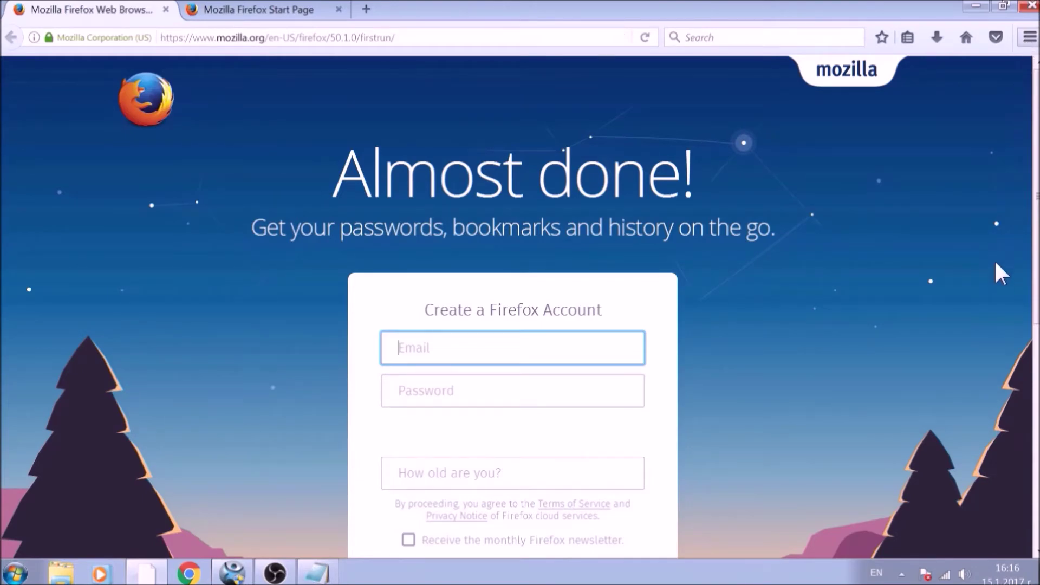
# Step: Check the Extensions list in the Add-ons Manager, then close Firefox with all three tabs
pyautogui.hotkey('ctrl', 'shift', 'a')
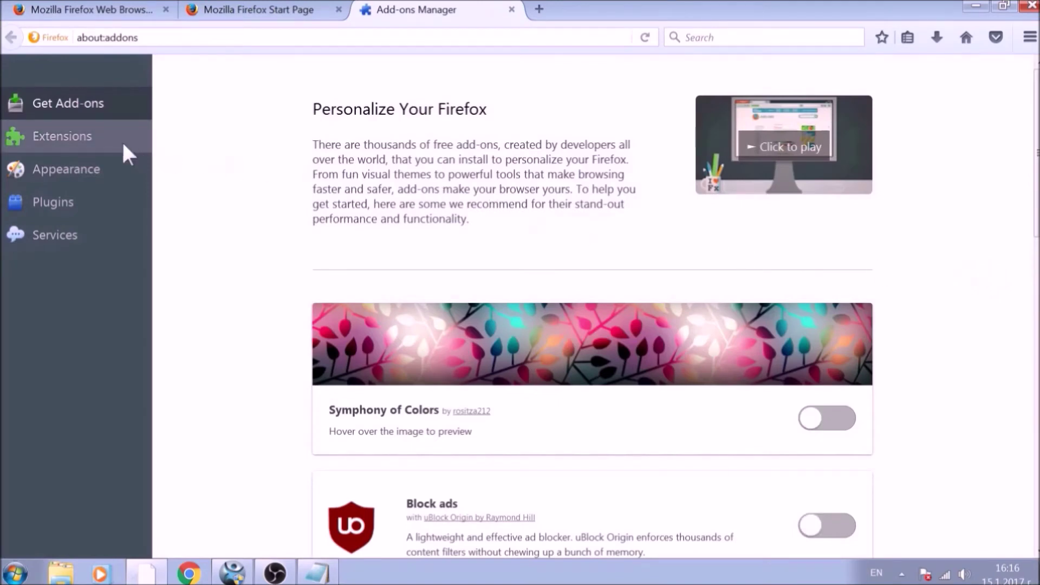
pyautogui.click(113, 141)
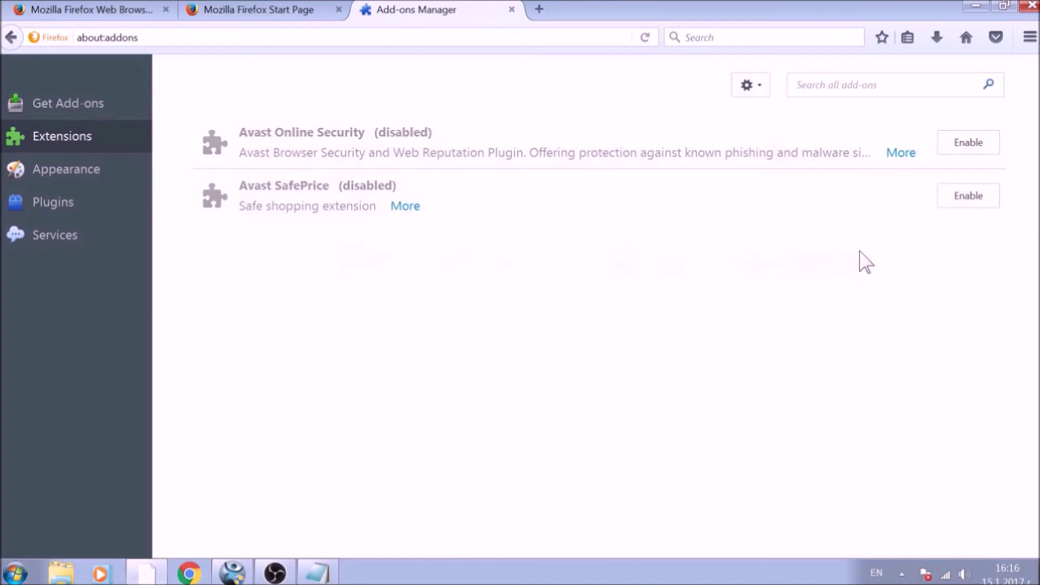
pyautogui.hotkey('alt', 'F4')
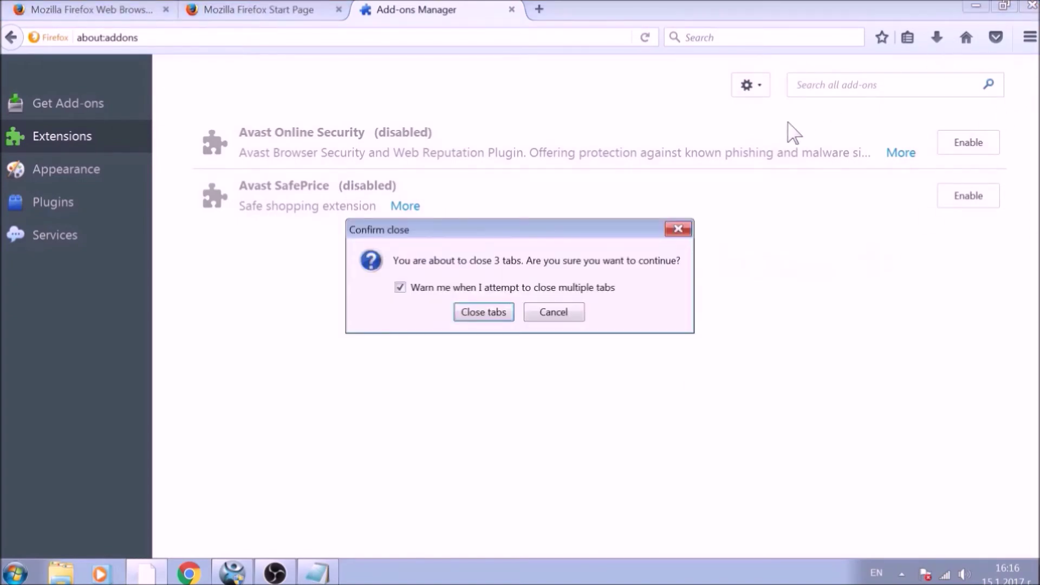
pyautogui.click(510, 308)
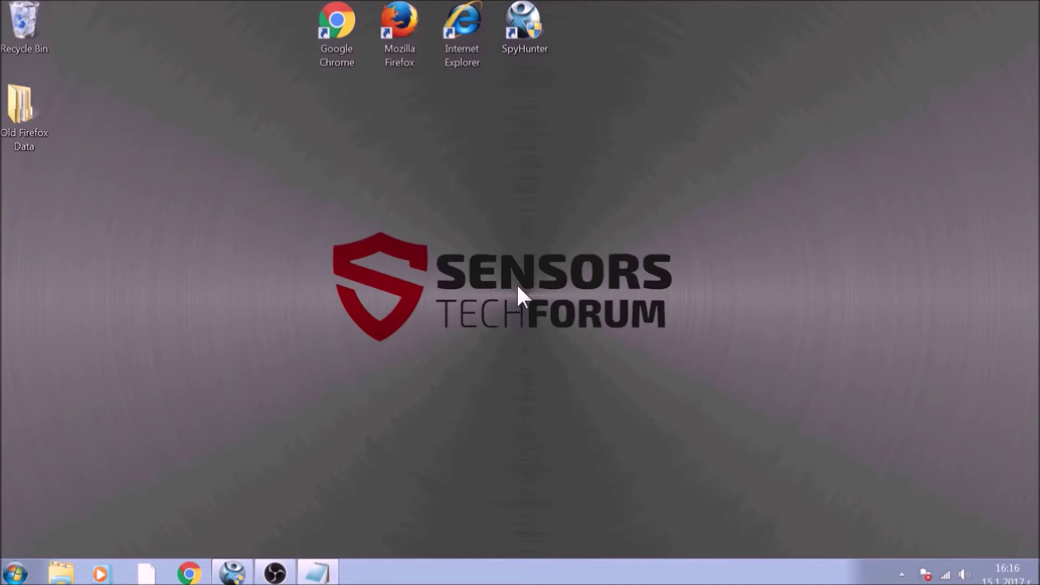
# Step: Launch Internet Explorer and set its home page to about:blank in Internet Options
pyautogui.doubleClick(463, 46)
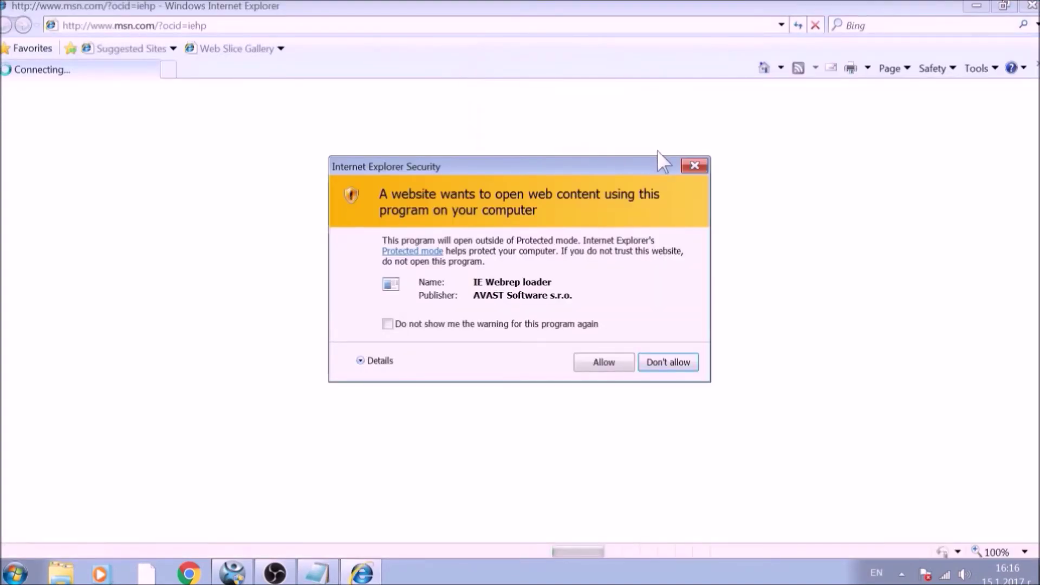
pyautogui.click(686, 163)
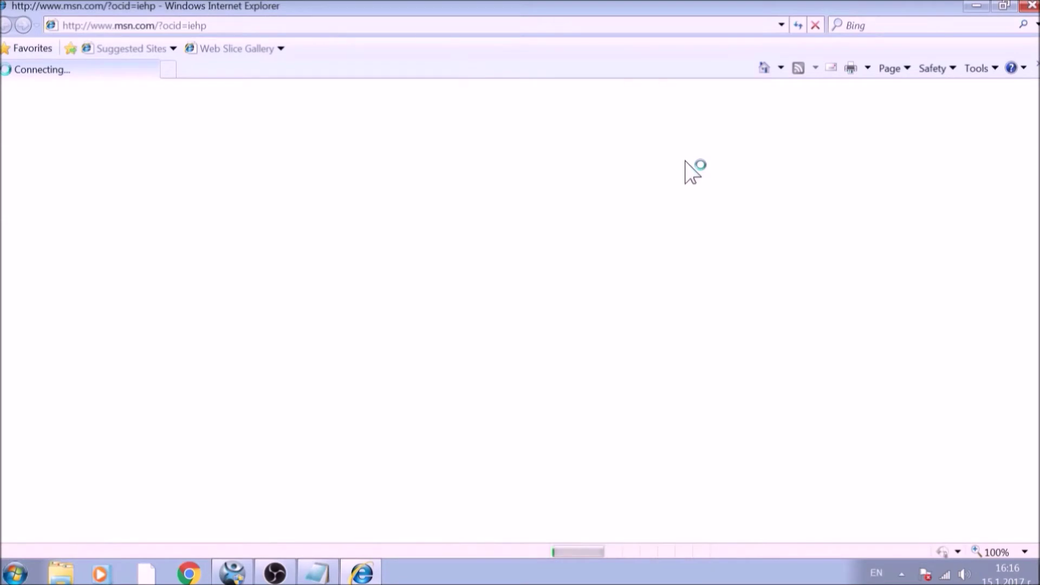
pyautogui.click(985, 80)
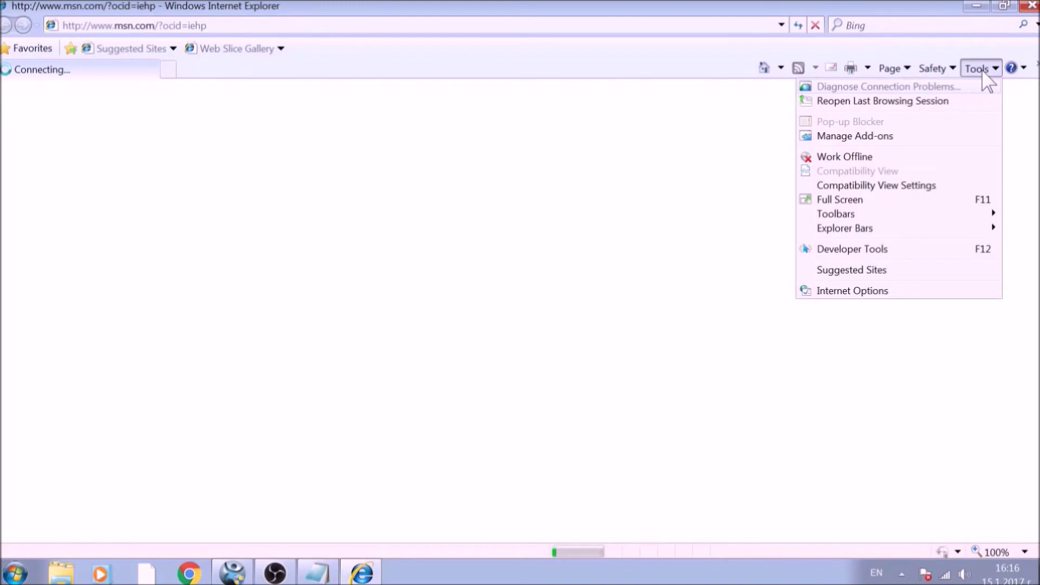
pyautogui.click(884, 293)
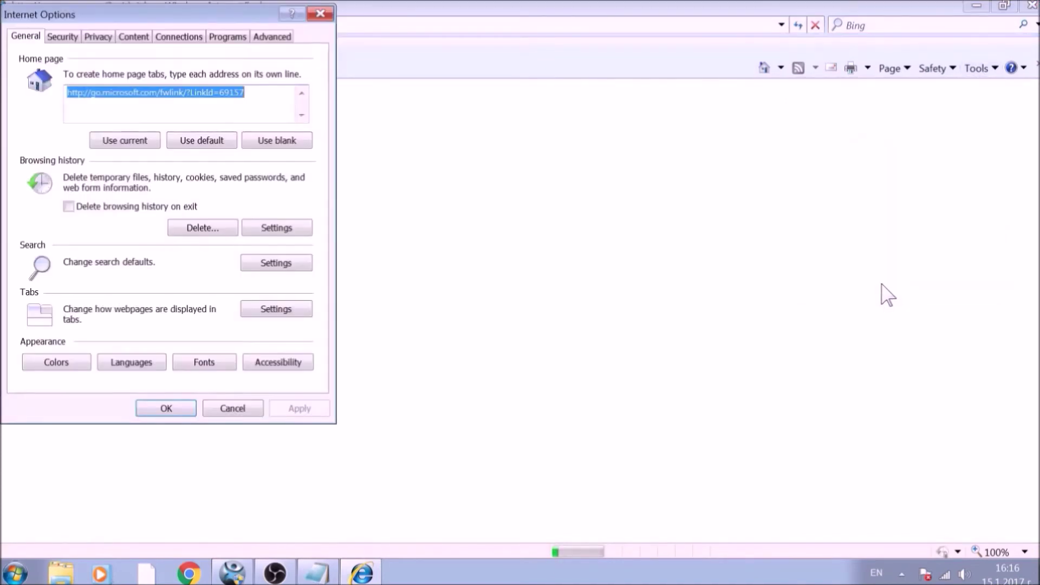
pyautogui.click(286, 147)
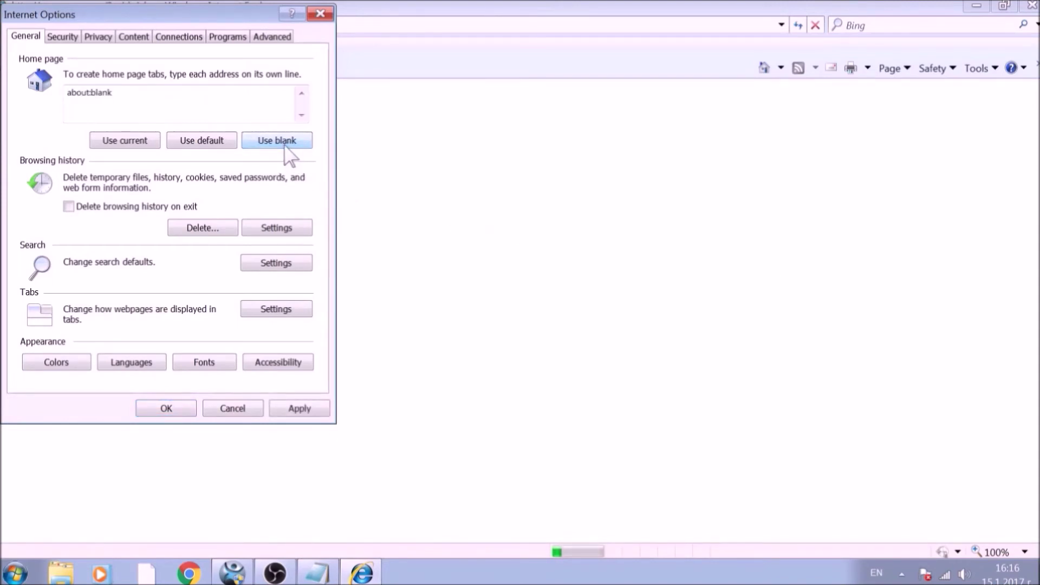
# Step: Reset all Internet Explorer settings including personal settings, then close the browser
pyautogui.click(273, 37)
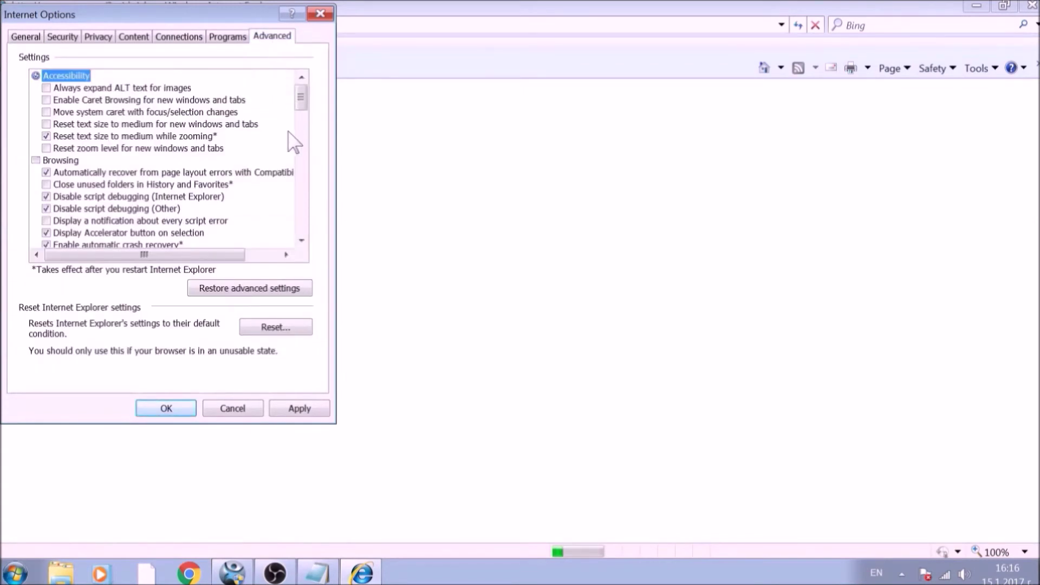
pyautogui.click(276, 328)
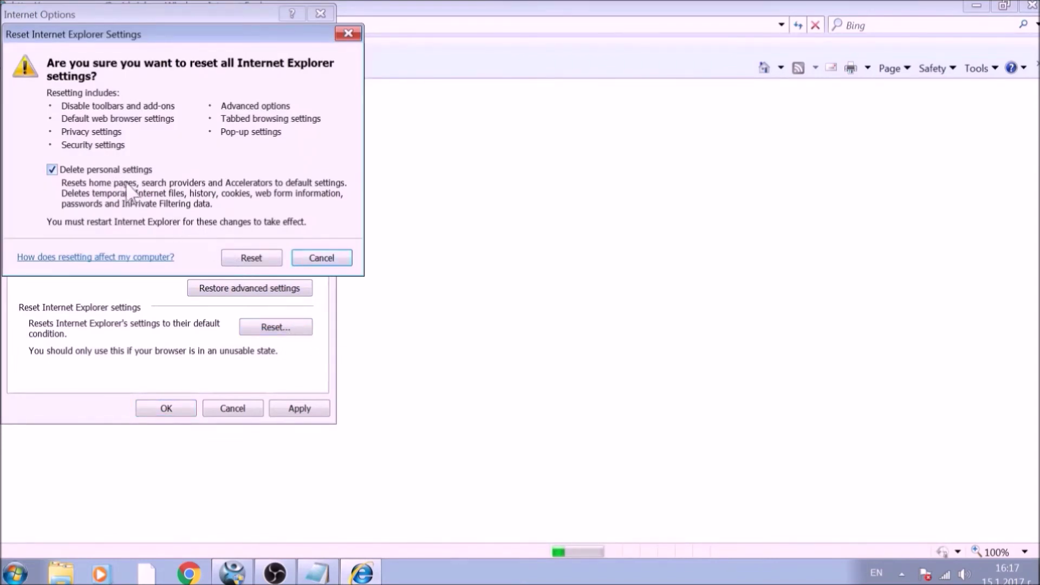
pyautogui.click(241, 260)
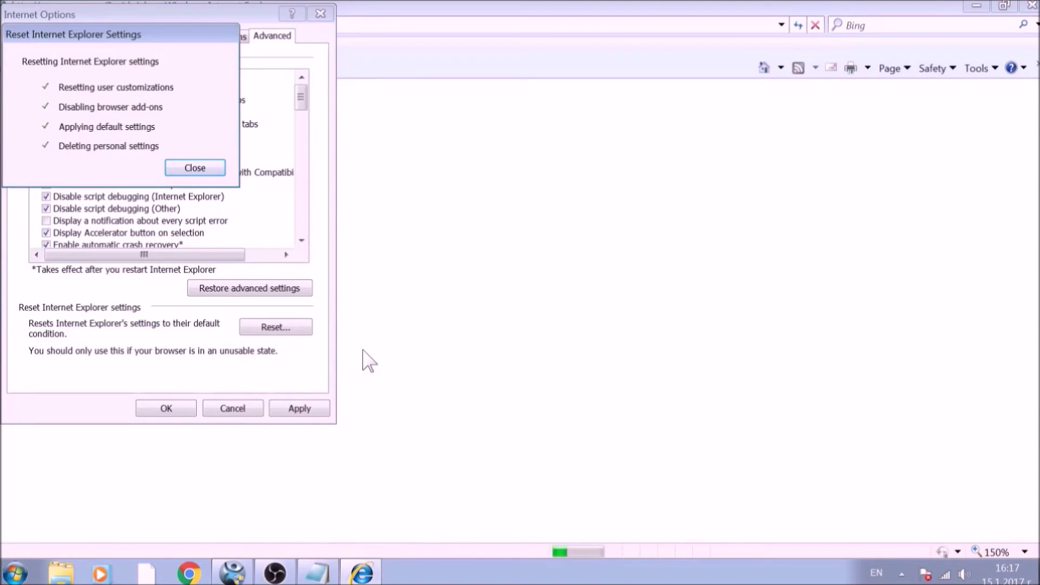
pyautogui.click(214, 172)
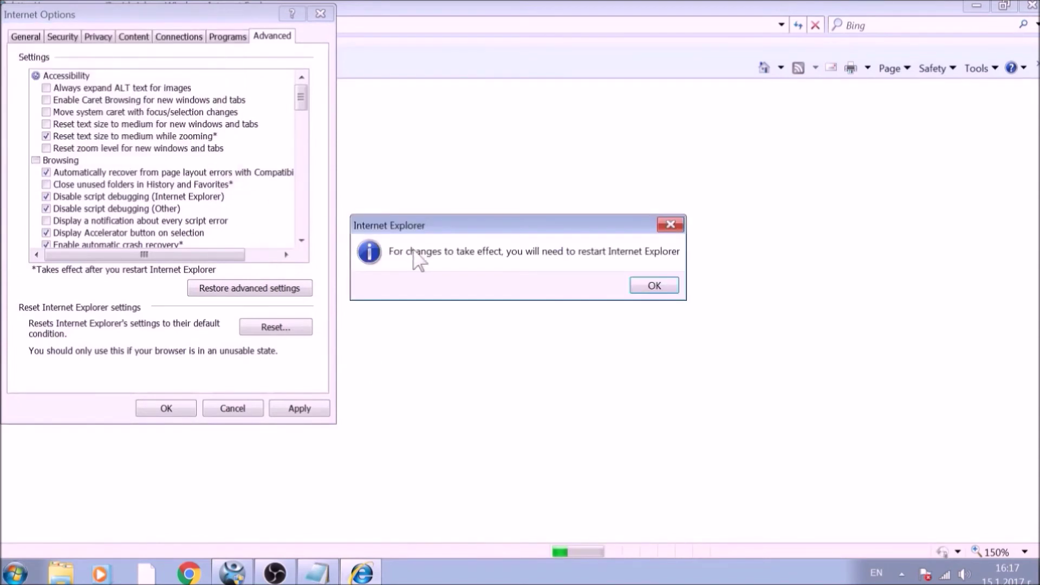
pyautogui.click(652, 285)
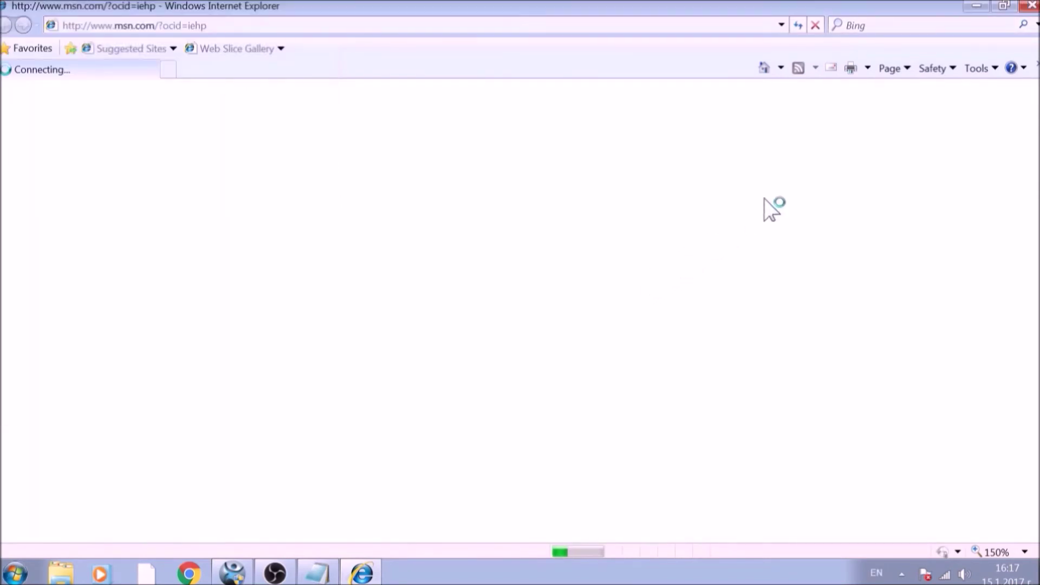
pyautogui.click(1032, 8)
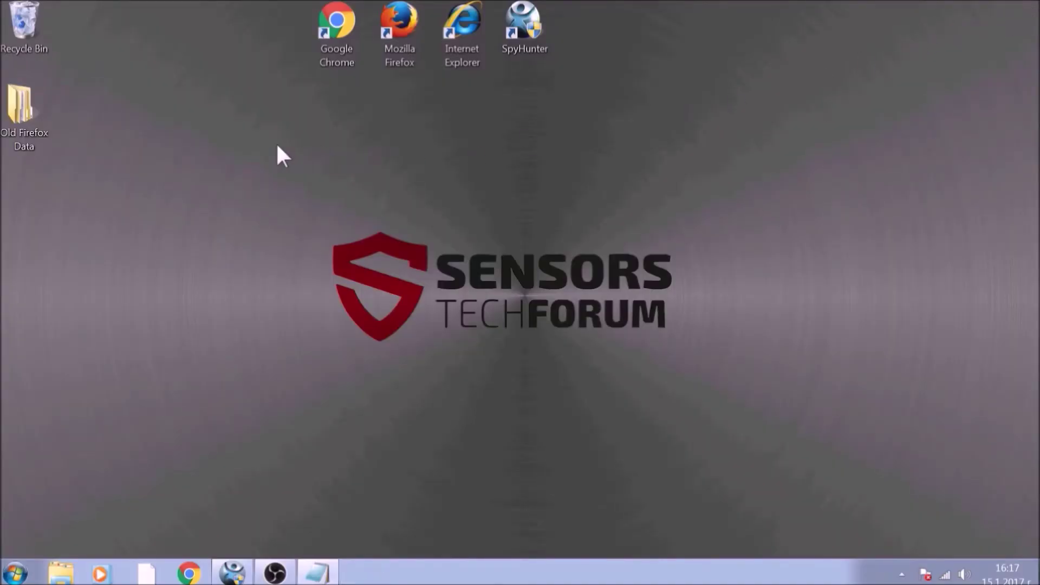
# Step: Bring the SpyHunter window up on its Start New Scan panel
pyautogui.moveTo(212, 147); pyautogui.dragTo(794, 413)
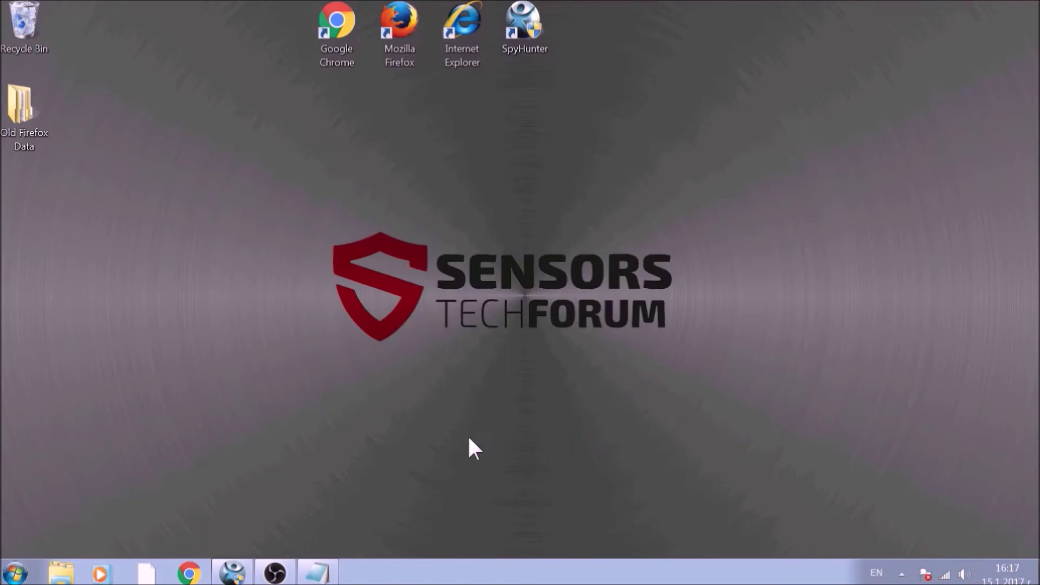
pyautogui.click(244, 575)
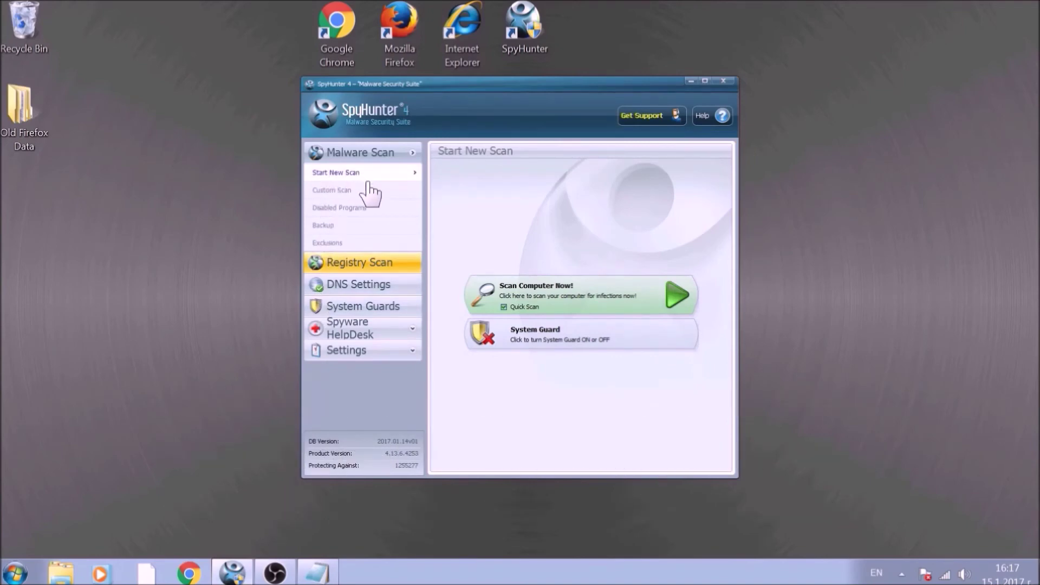
# Step: Start a SpyHunter Quick Scan of the computer
pyautogui.click(543, 289)
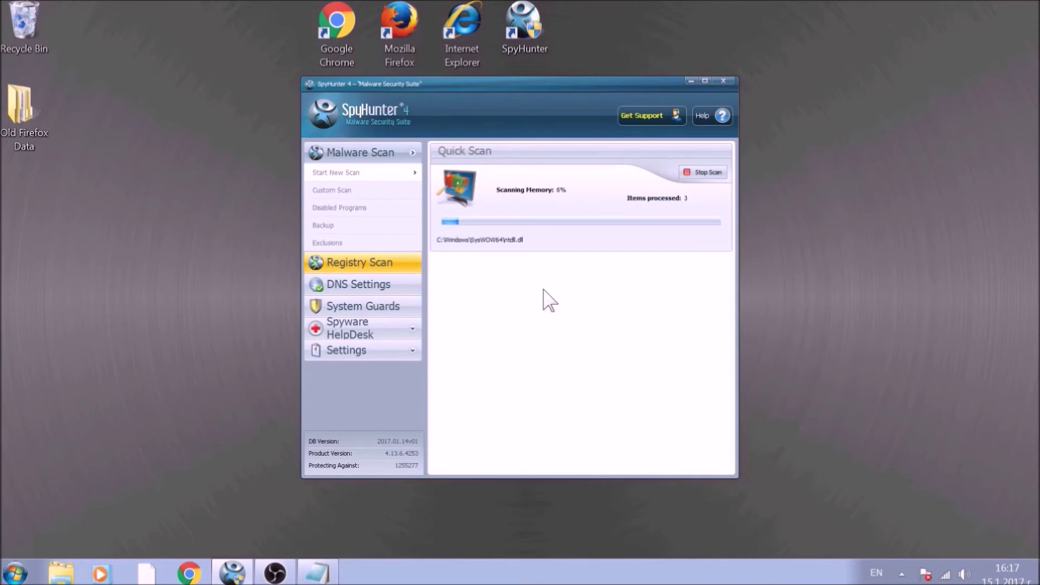